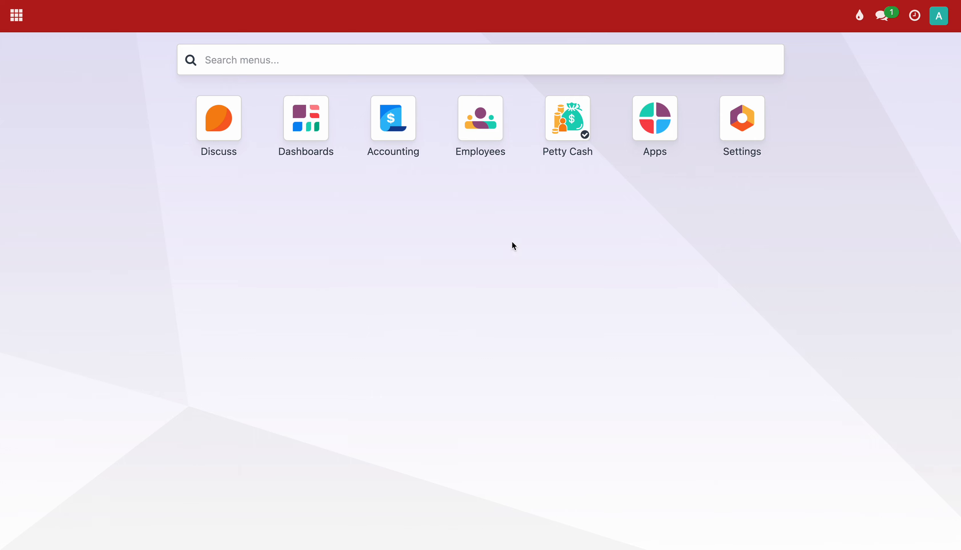
# Review the internal users list in Settings, then open the Petty Cash app's holder list.
pyautogui.click(742, 131)
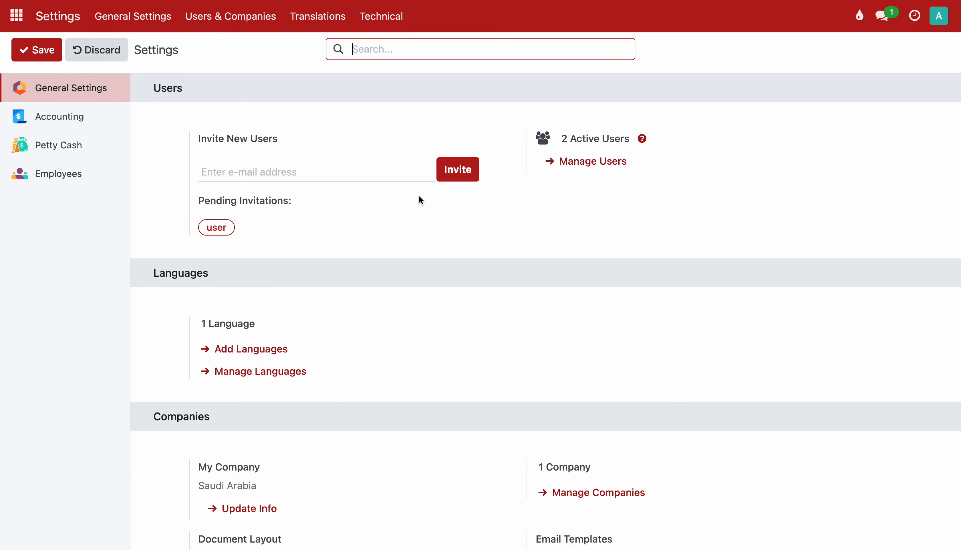
pyautogui.click(565, 164)
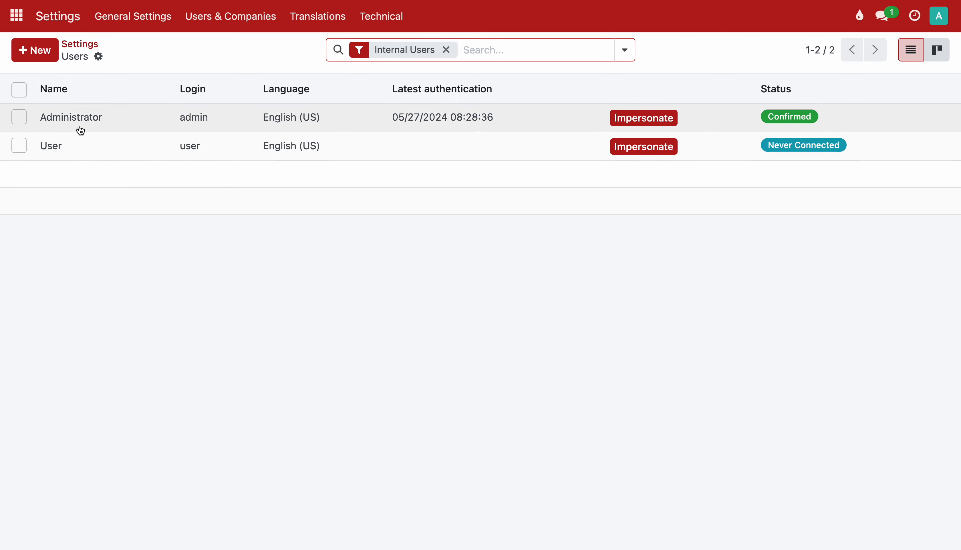
pyautogui.click(15, 20)
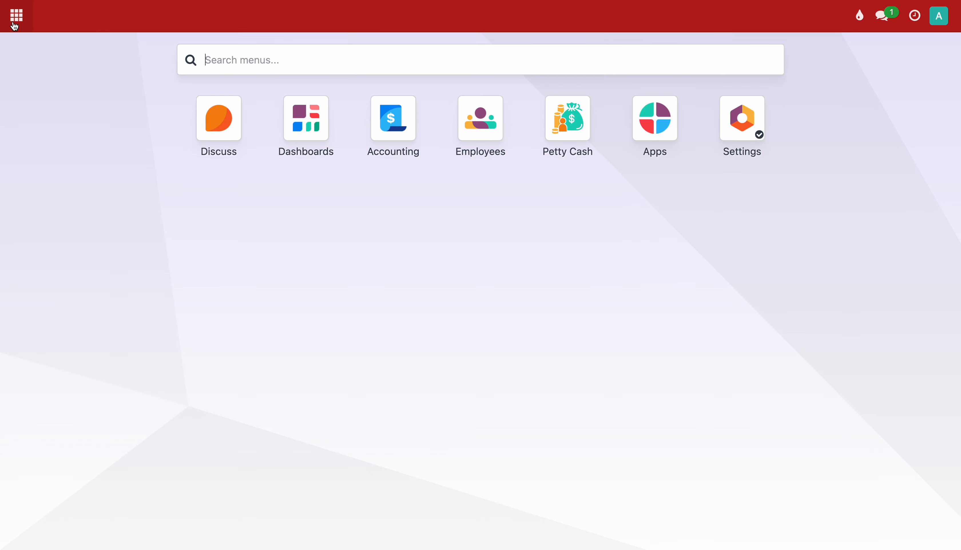
pyautogui.click(571, 137)
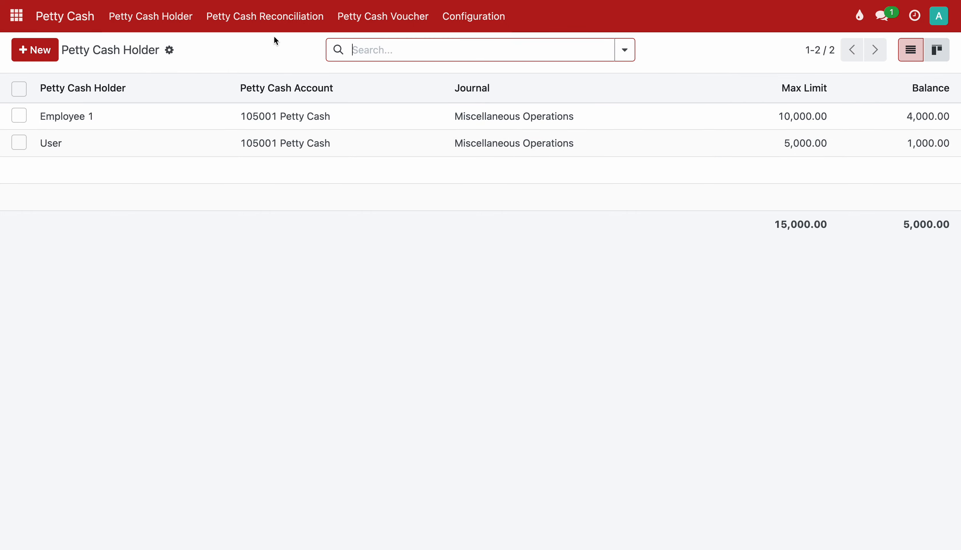
# Browse the petty cash reconciliations, vouchers and the petty cash journal settings.
pyautogui.click(256, 23)
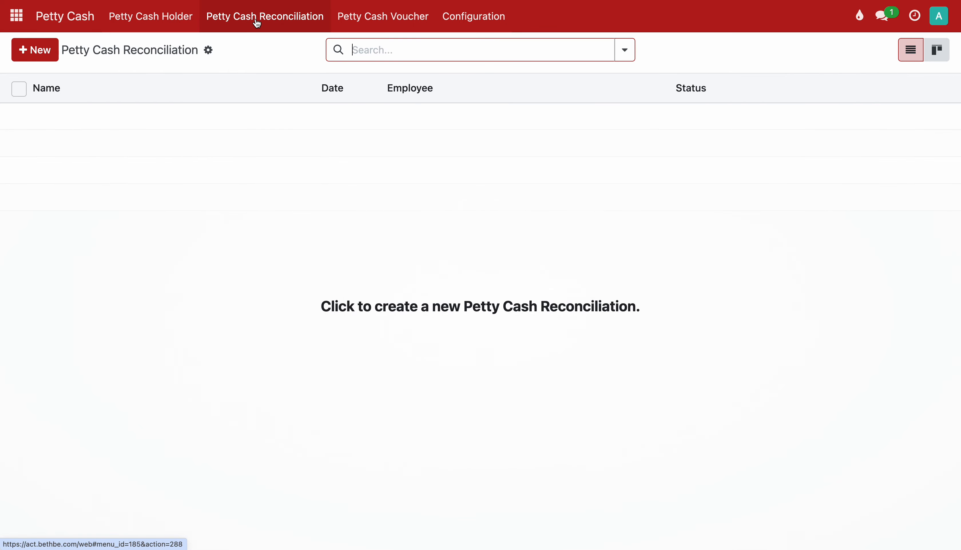
pyautogui.click(354, 23)
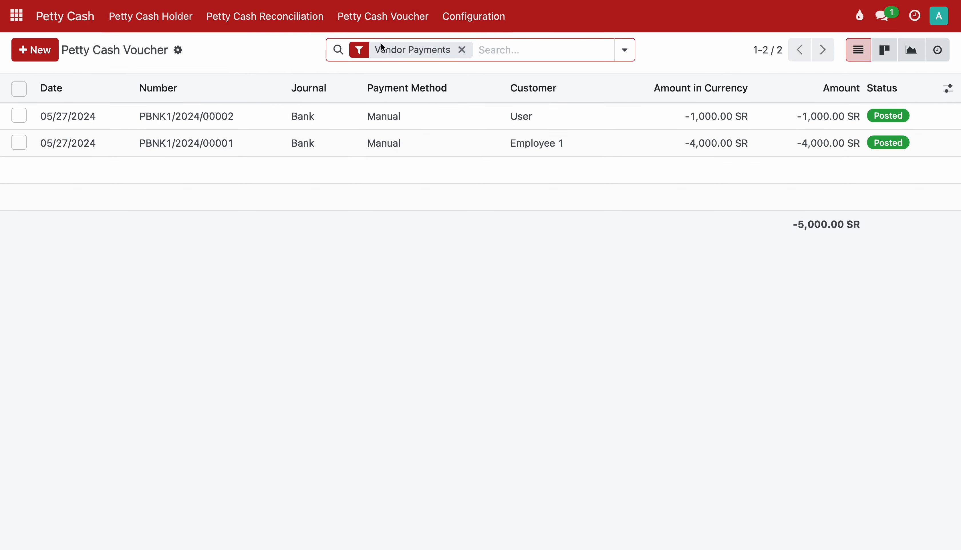
pyautogui.click(473, 16)
pyautogui.click(468, 45)
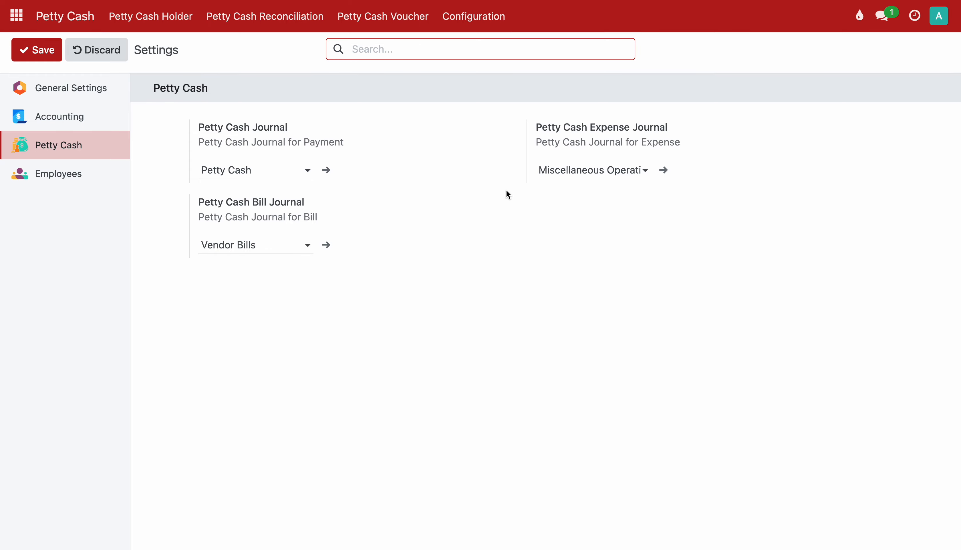
# Inspect the Petty Cash approval template, then return to the home app menu.
pyautogui.click(485, 28)
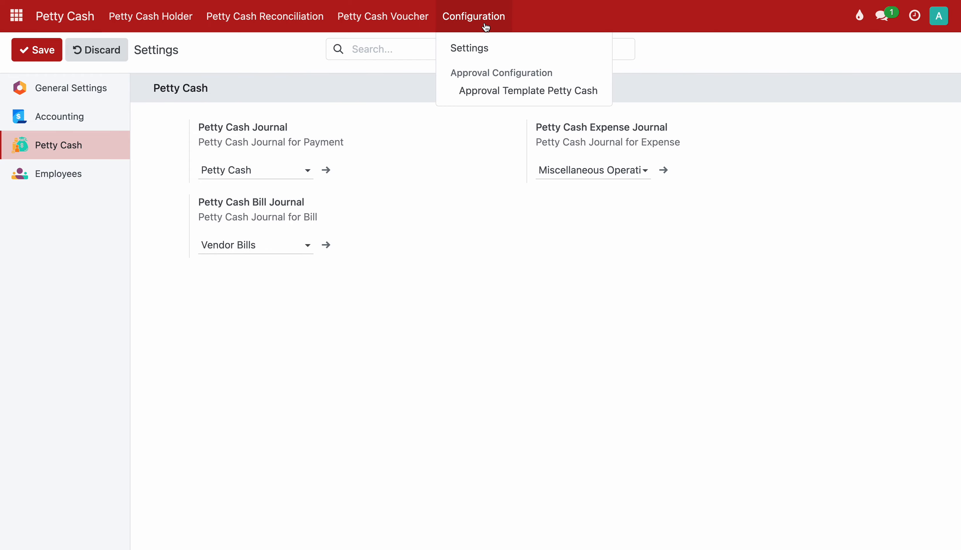
pyautogui.click(474, 99)
pyautogui.click(183, 112)
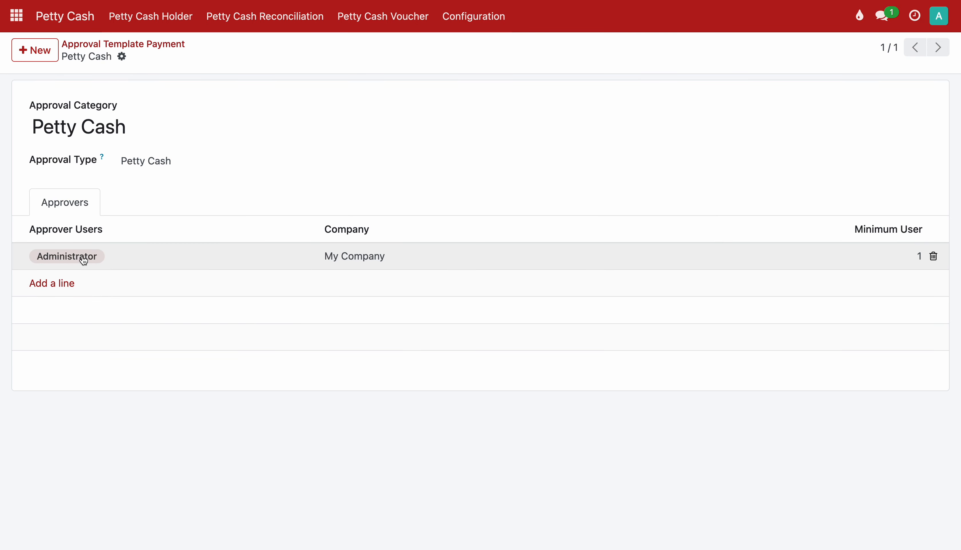
pyautogui.click(24, 26)
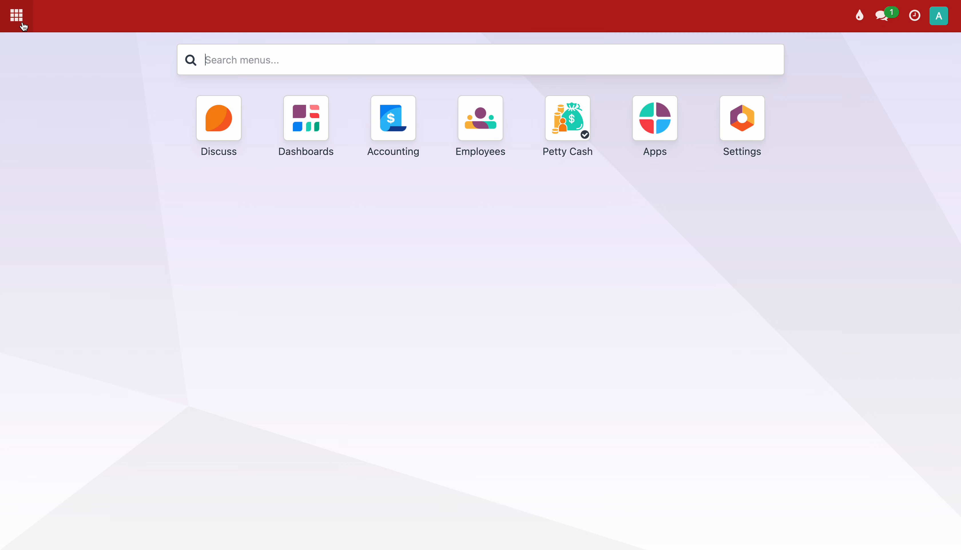
# Start a new Accounting payment voucher of type Employee Petty Cash for holder User.
pyautogui.click(388, 130)
pyautogui.click(397, 17)
pyautogui.click(389, 68)
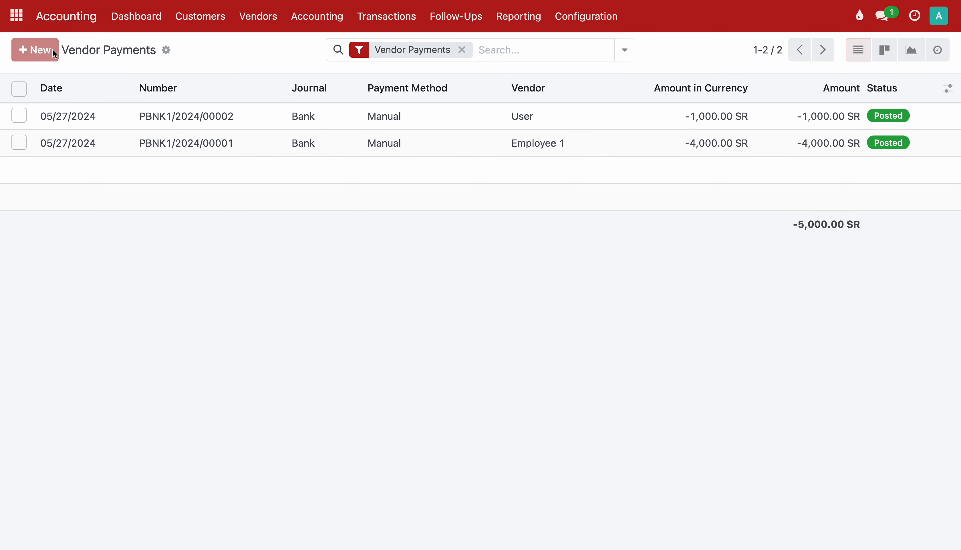
pyautogui.click(53, 50)
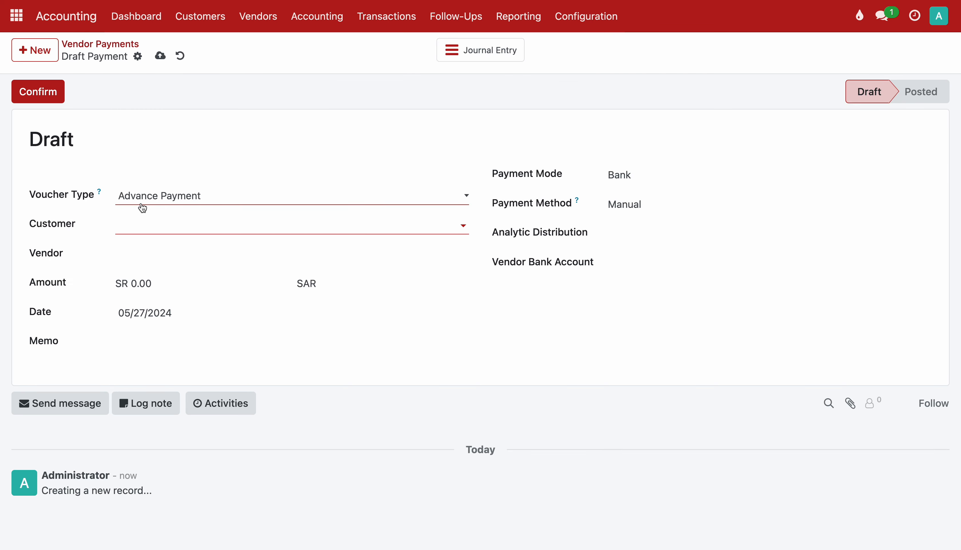
pyautogui.click(155, 203)
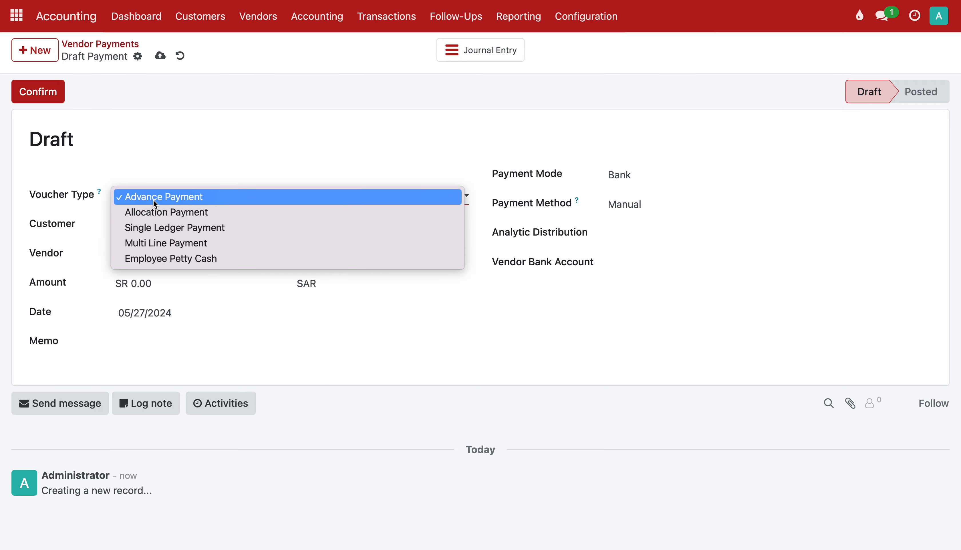
pyautogui.click(157, 263)
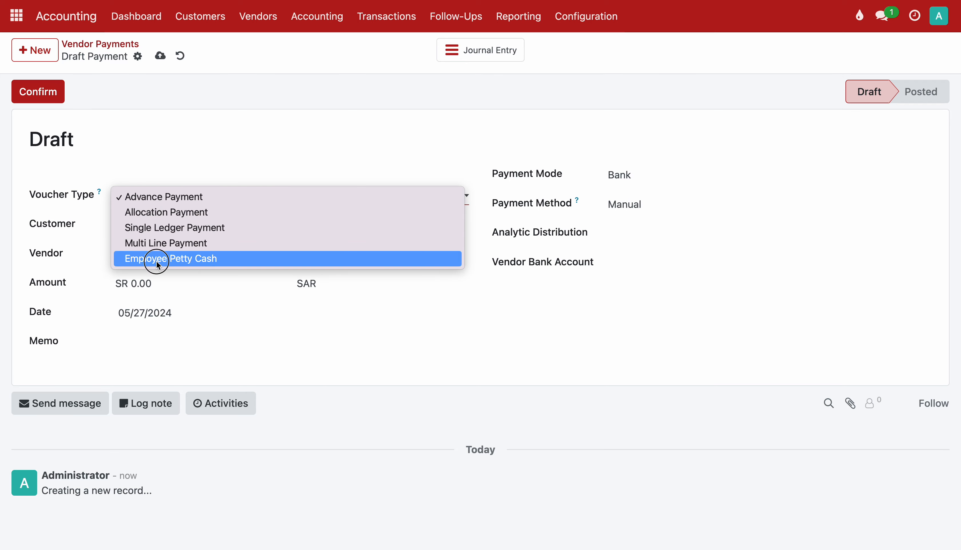
pyautogui.click(154, 229)
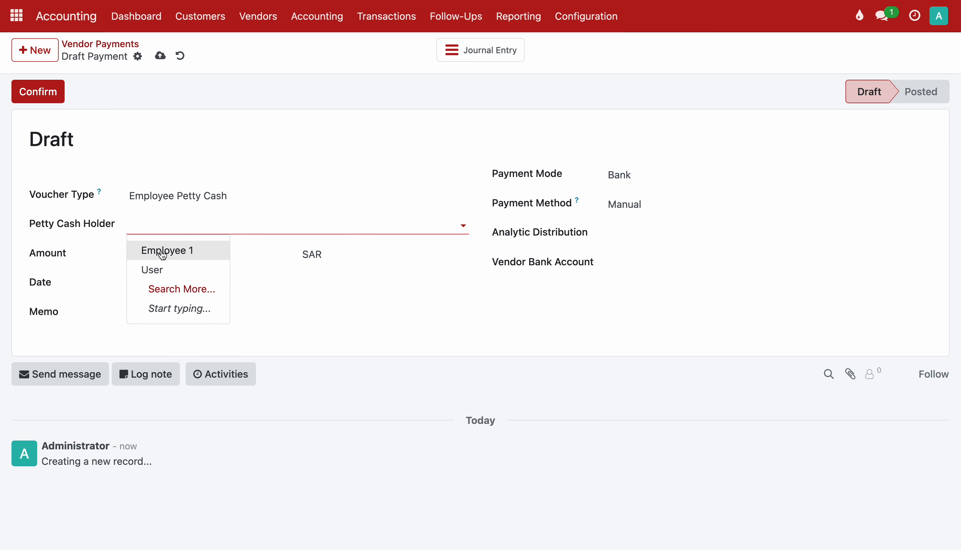
pyautogui.click(152, 270)
# Set the amount to 100, confirm the payment and check journal entry PBNK1/2024/00003.
pyautogui.click(155, 288)
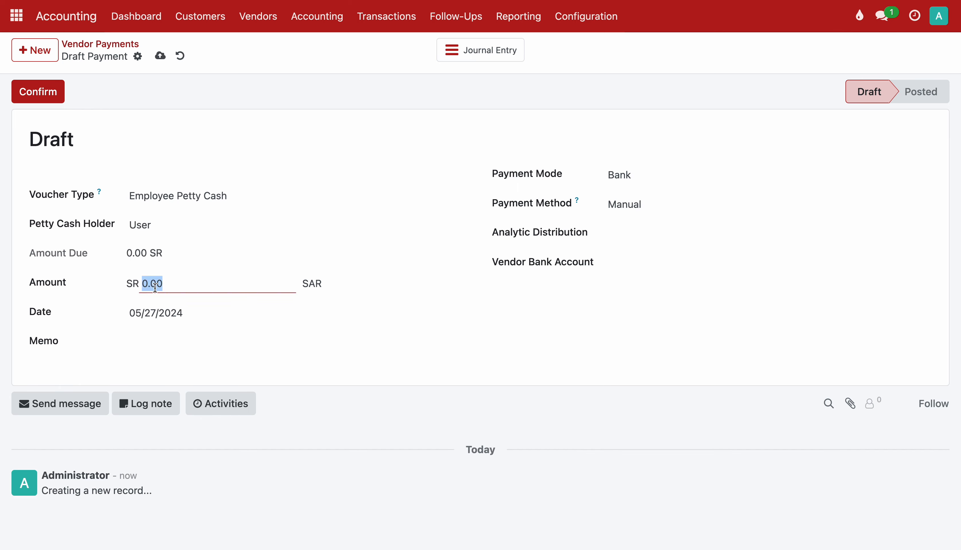
pyautogui.write('100')
pyautogui.click(37, 92)
pyautogui.click(480, 50)
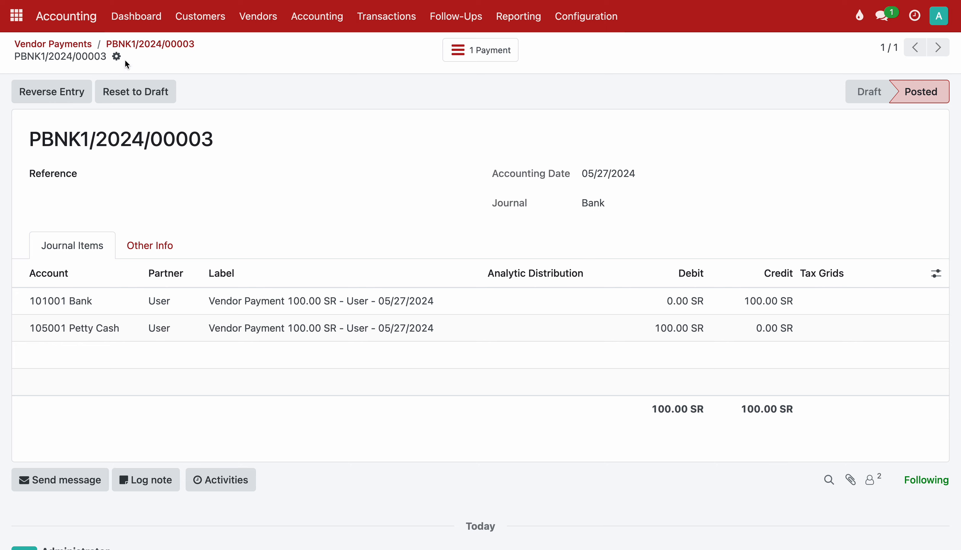
pyautogui.click(23, 24)
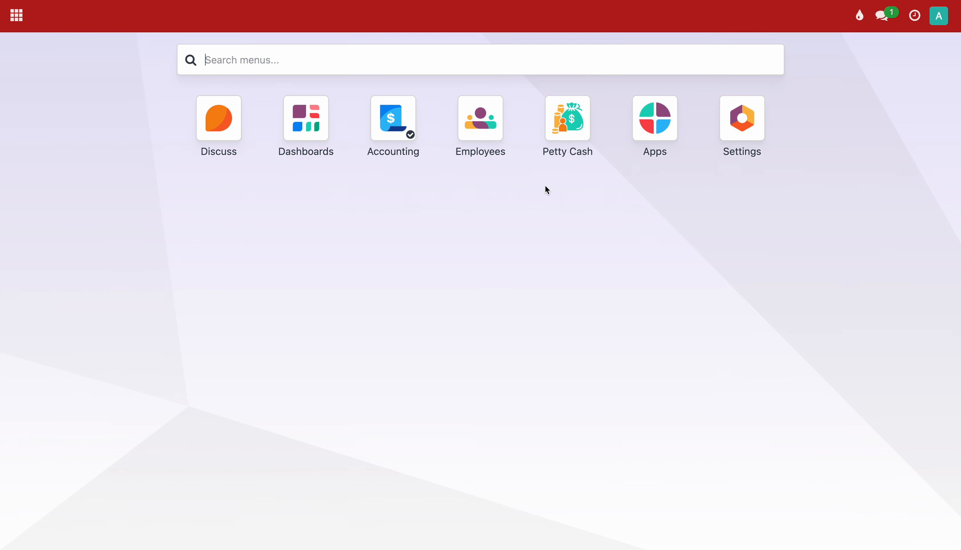
pyautogui.click(563, 138)
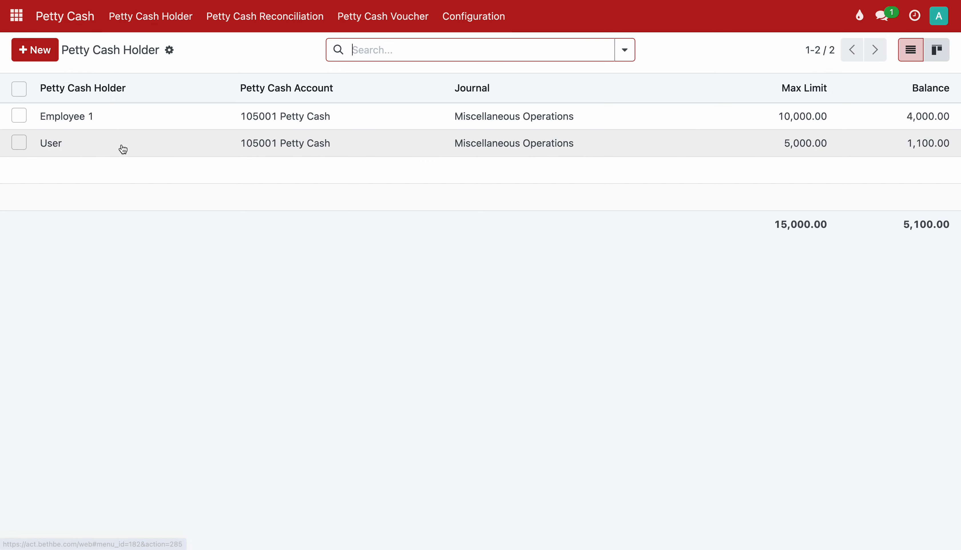
pyautogui.click(78, 151)
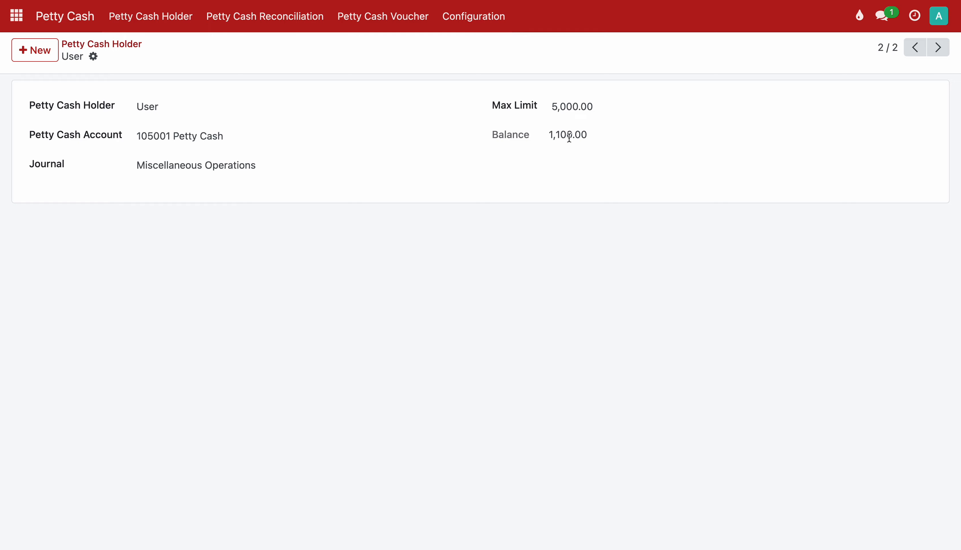
pyautogui.click(572, 110)
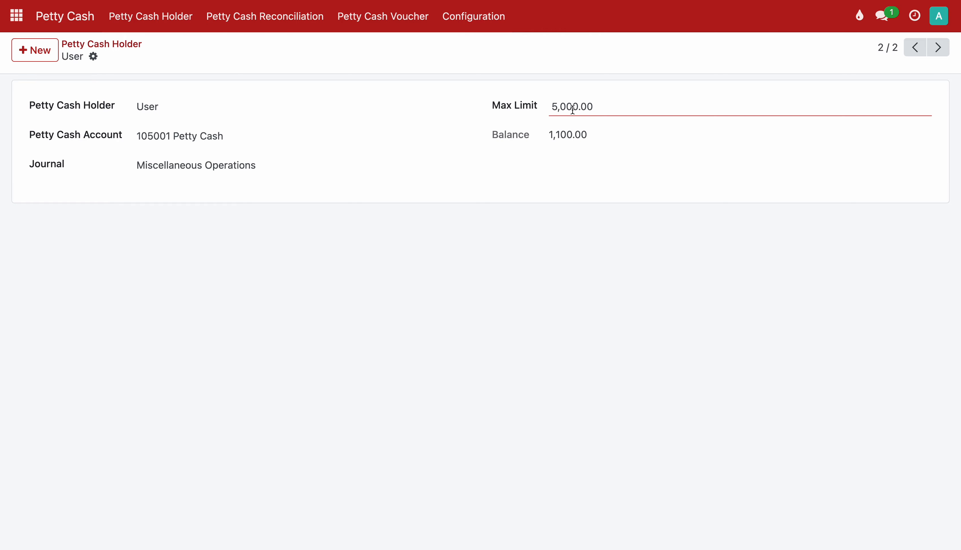
pyautogui.click(291, 91)
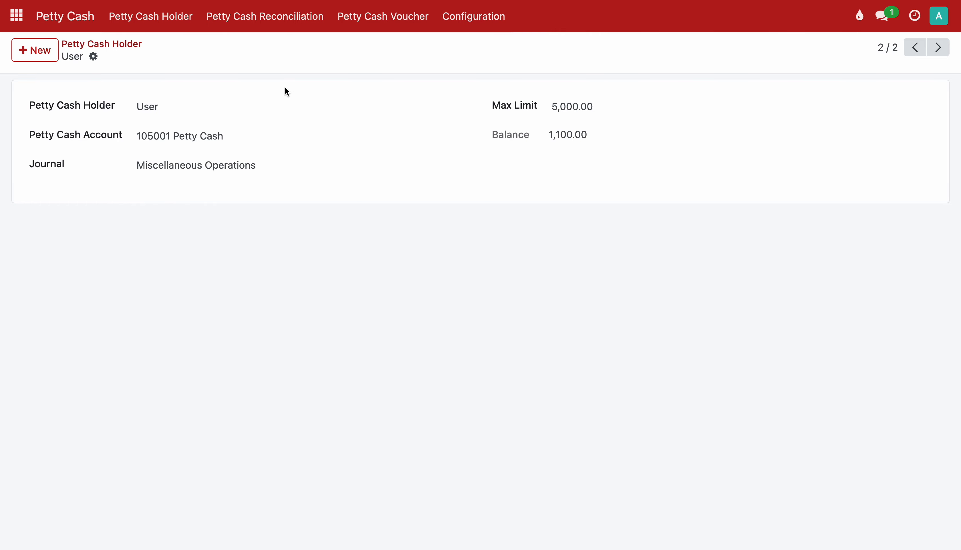
pyautogui.click(78, 23)
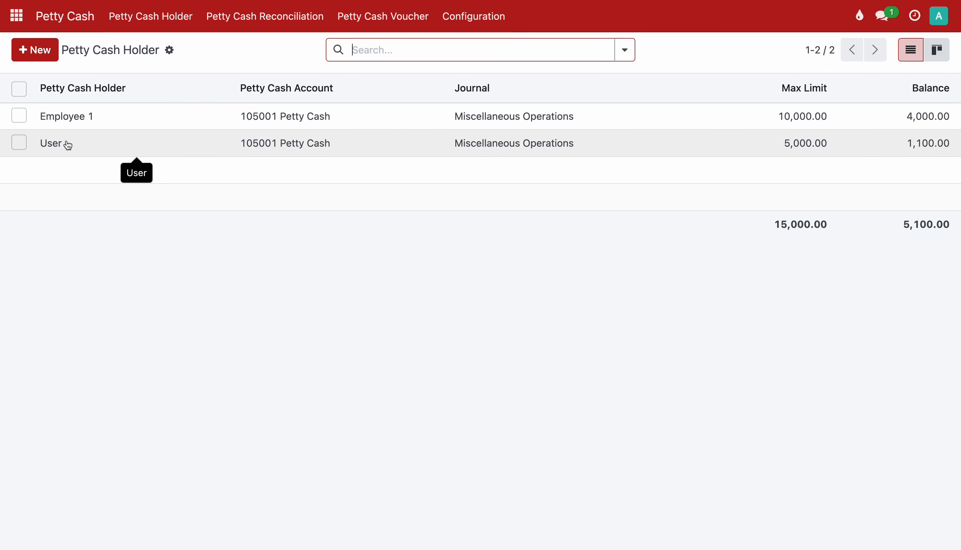
pyautogui.click(16, 18)
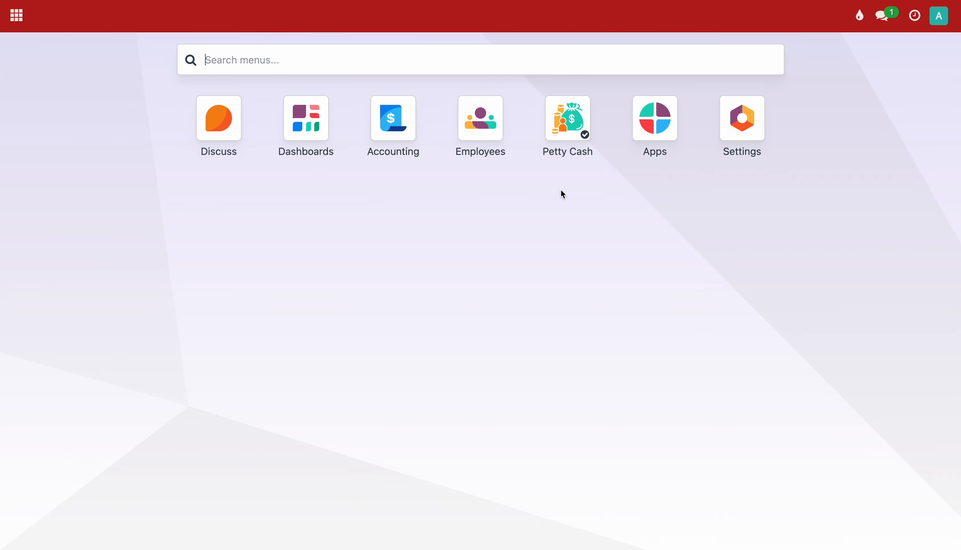
pyautogui.click(742, 152)
# Impersonate the User account from its user record and open the Petty Cash app as User.
pyautogui.click(575, 164)
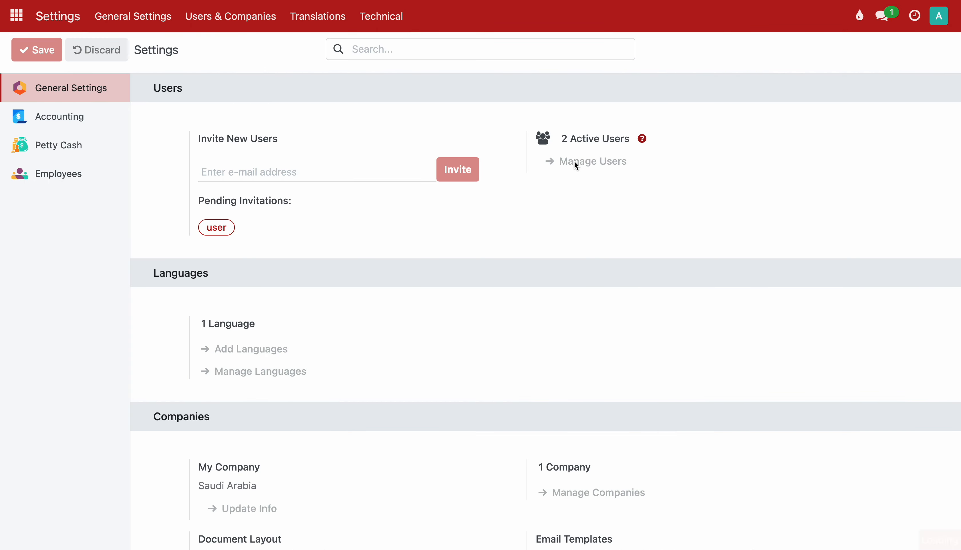
pyautogui.click(93, 144)
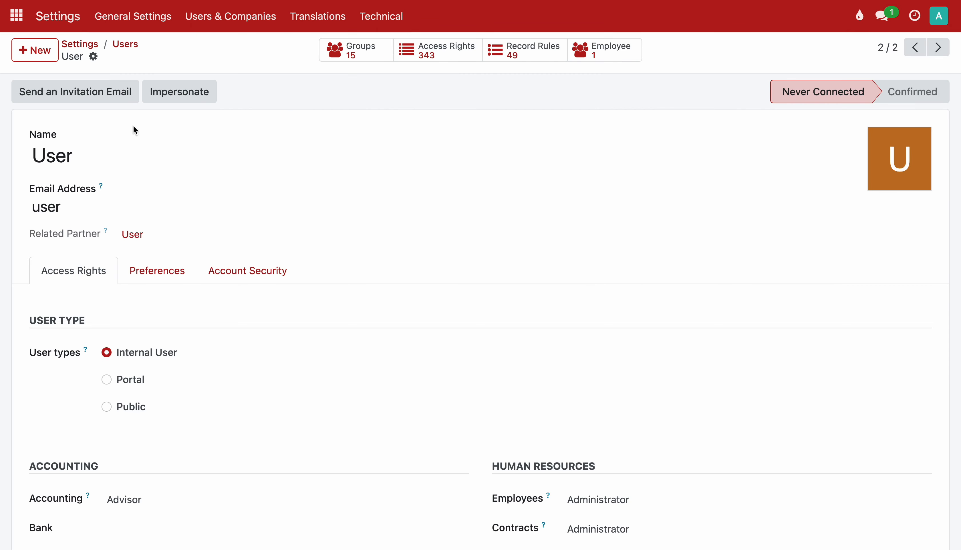
pyautogui.click(195, 97)
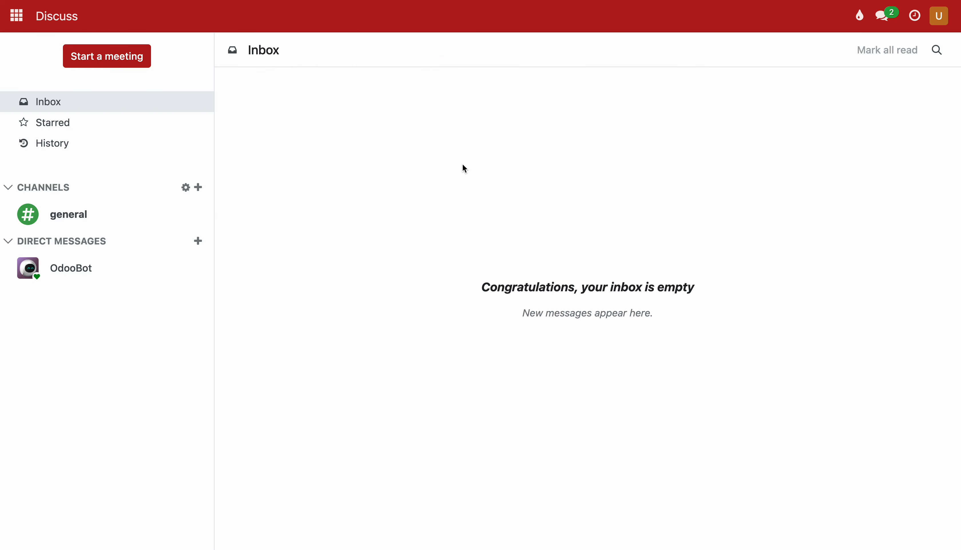
pyautogui.click(939, 21)
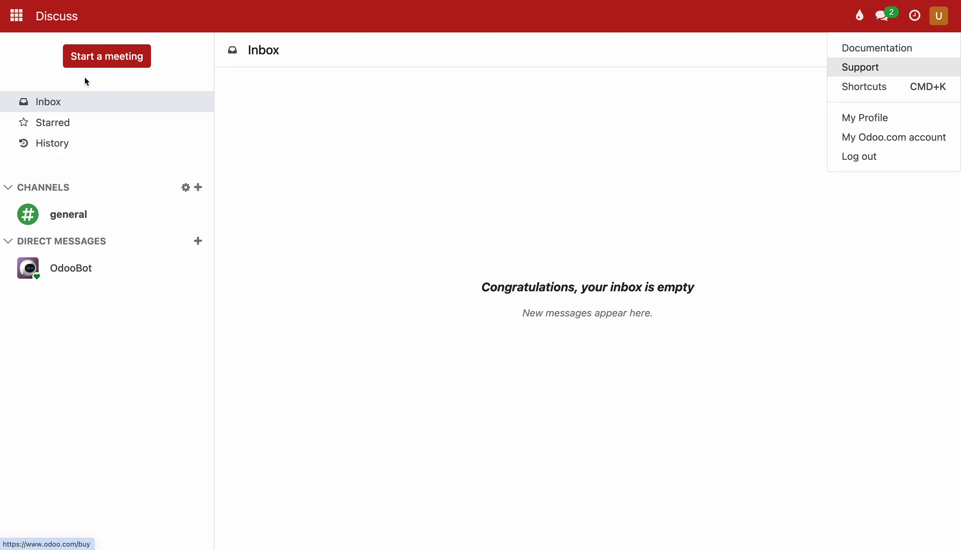
pyautogui.click(17, 16)
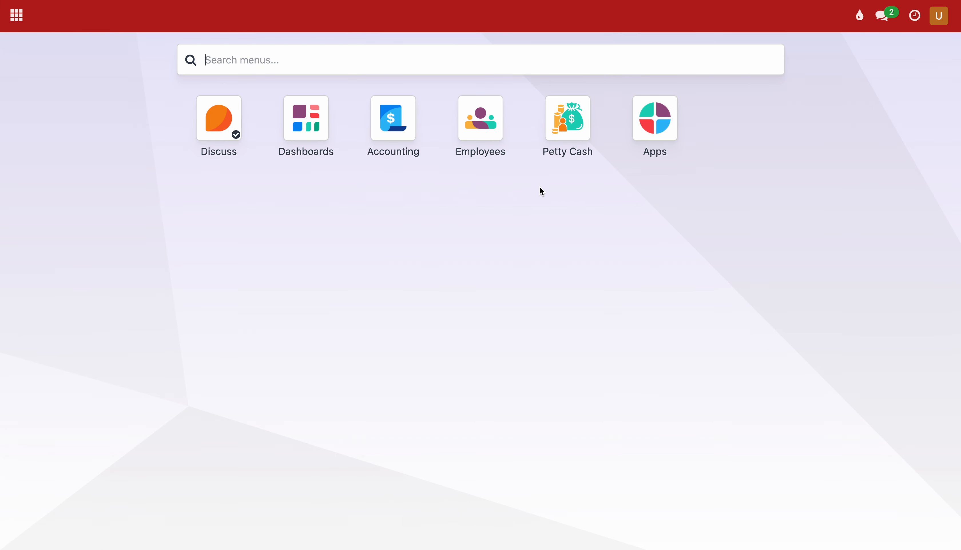
pyautogui.click(571, 132)
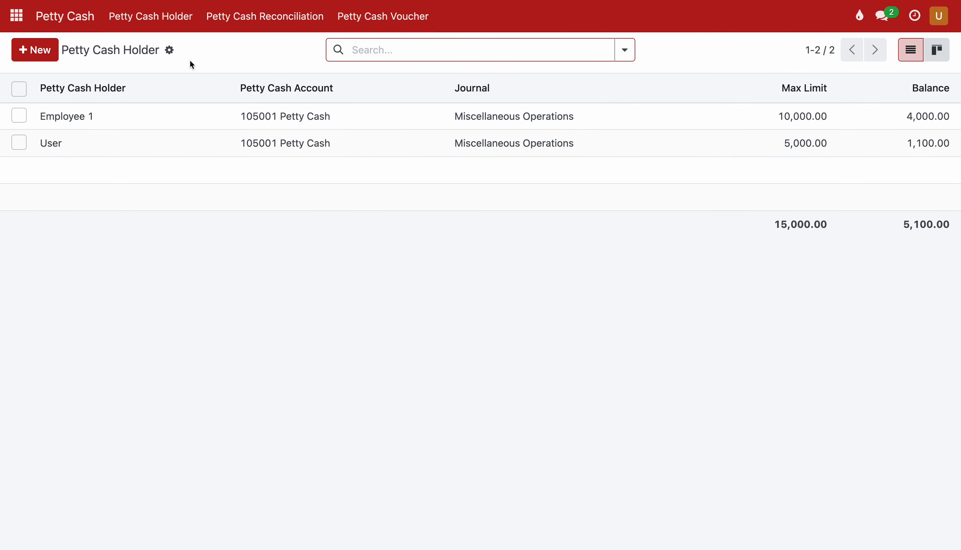
# Create a new Petty Cash Reconciliation for holder User (balance 1,100.00) with one empty expense line.
pyautogui.click(244, 21)
pyautogui.click(47, 55)
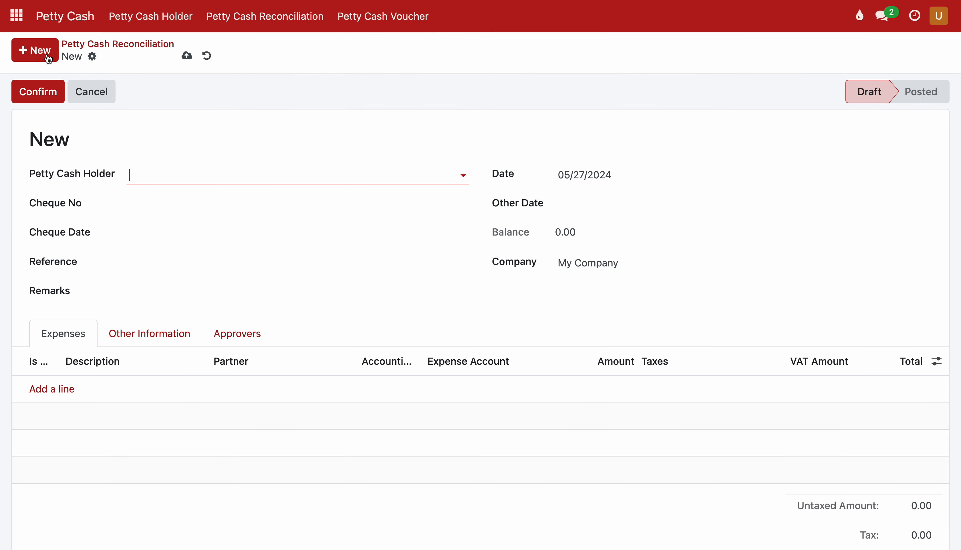
pyautogui.click(142, 175)
pyautogui.click(149, 219)
pyautogui.click(55, 392)
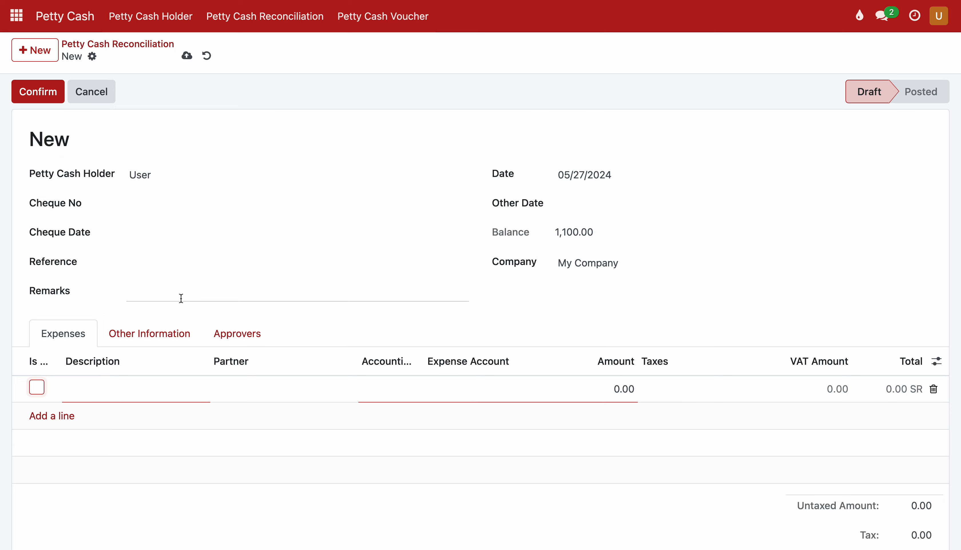
pyautogui.click(39, 392)
pyautogui.click(39, 393)
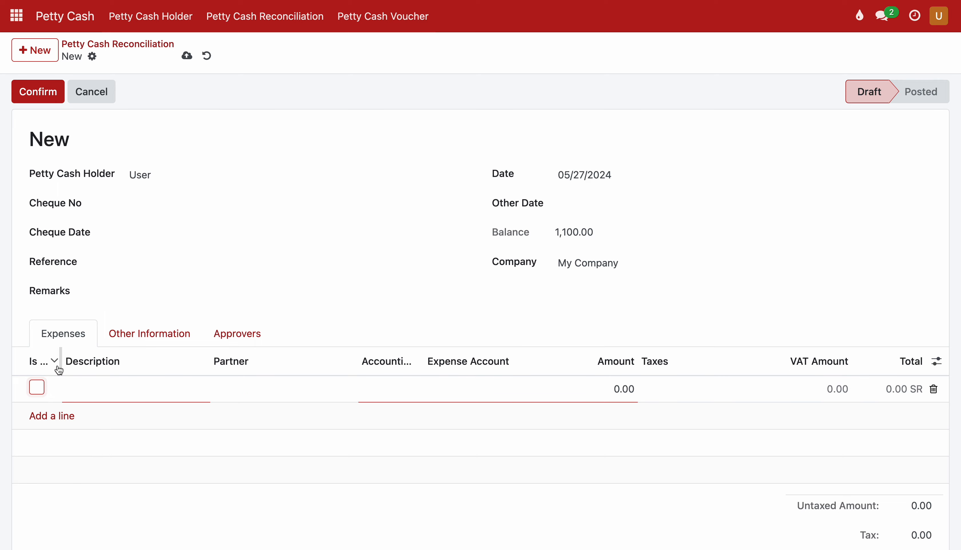
pyautogui.moveTo(61, 362)
pyautogui.mouseDown()
pyautogui.moveTo(86, 361)
pyautogui.moveTo(66, 364)
pyautogui.mouseUp()
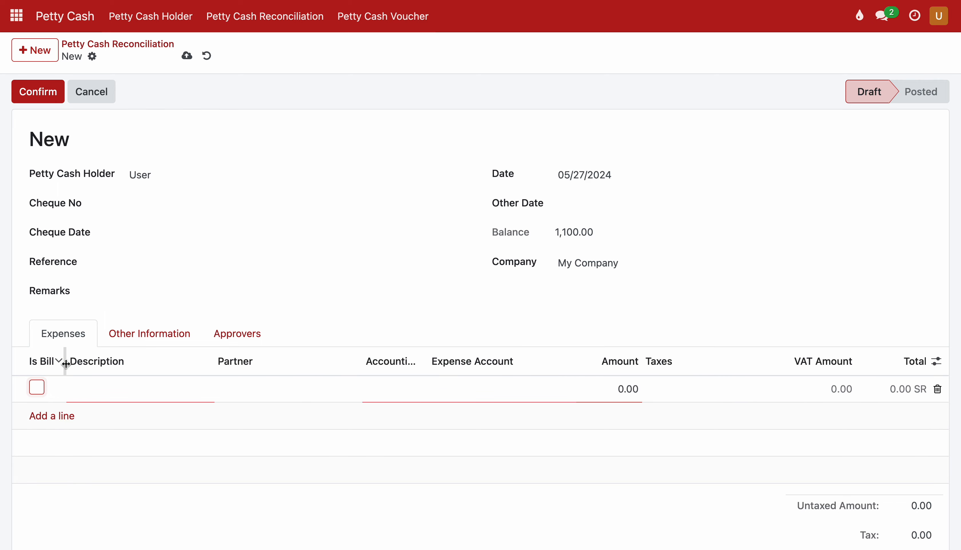
# Enter 'Misc Expesne' as the first line's description with accounting date 05/27/2024.
pyautogui.click(108, 395)
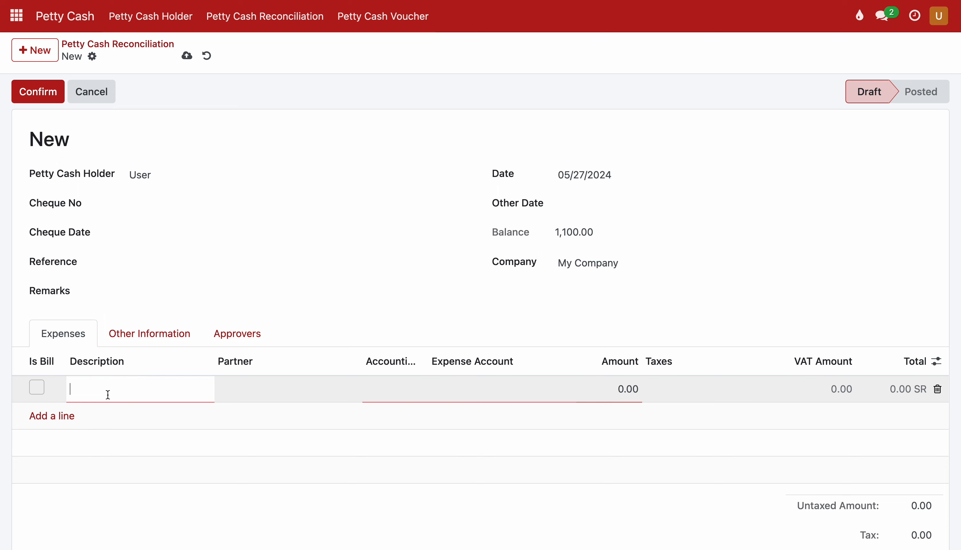
pyautogui.write('Misc Expesne')
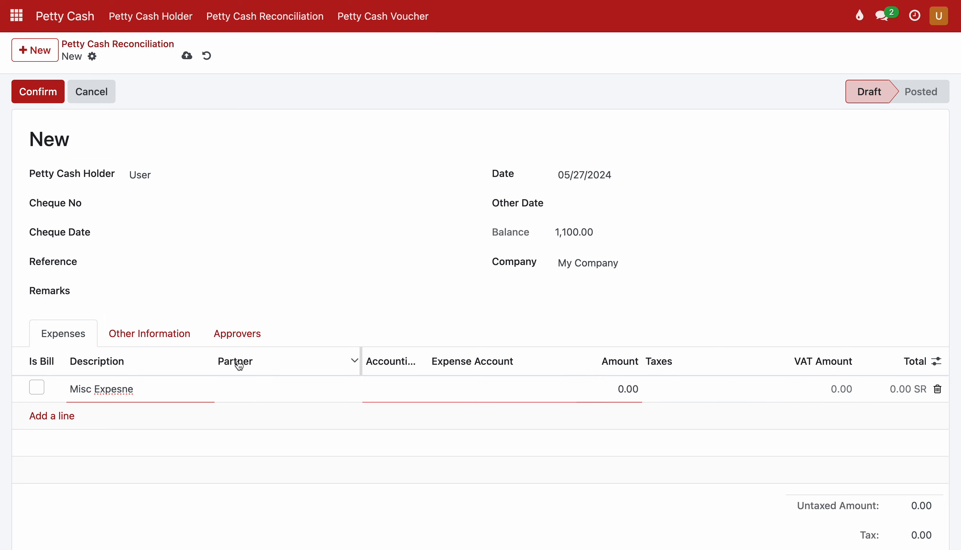
pyautogui.click(380, 391)
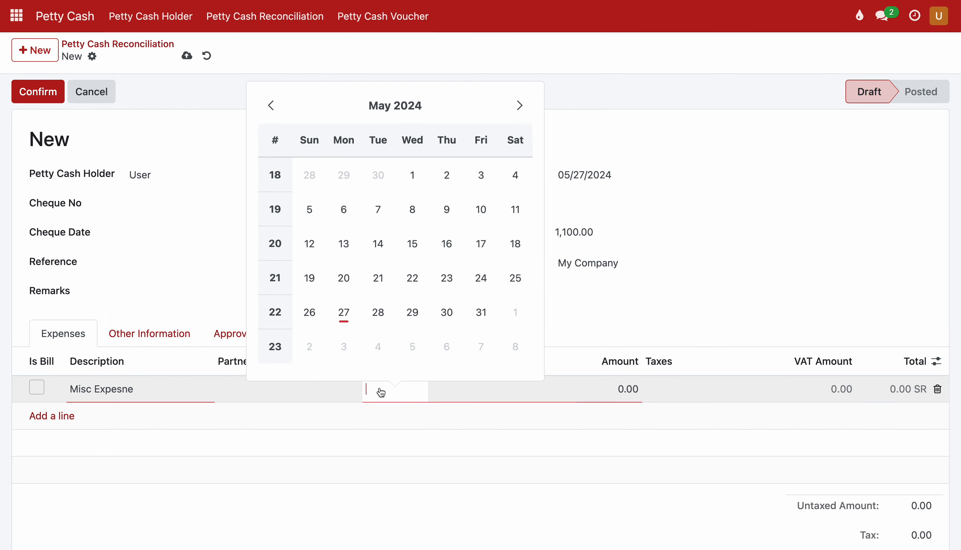
pyautogui.click(343, 312)
# Charge the line to 400048 Vehicle Expenses for 30.00 and add a second line.
pyautogui.click(468, 386)
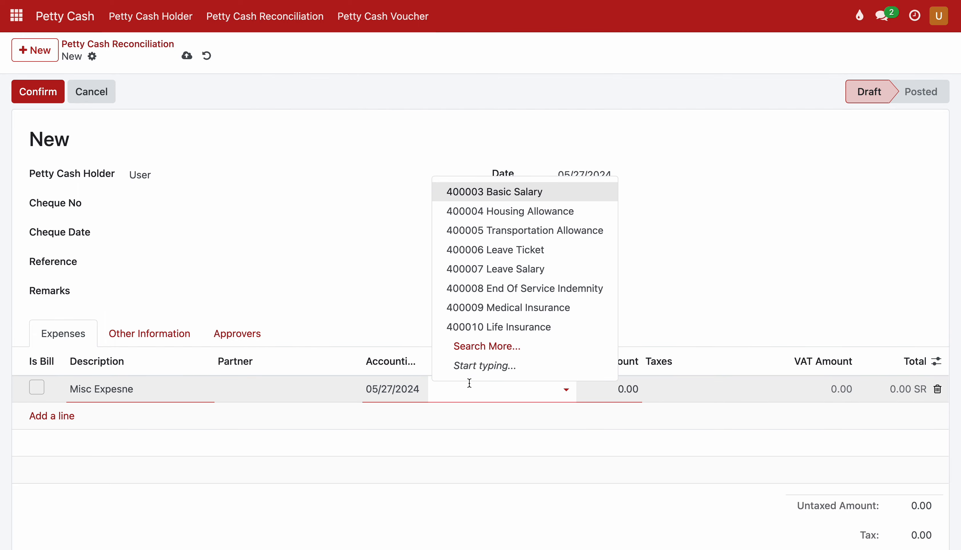
pyautogui.write('misc')
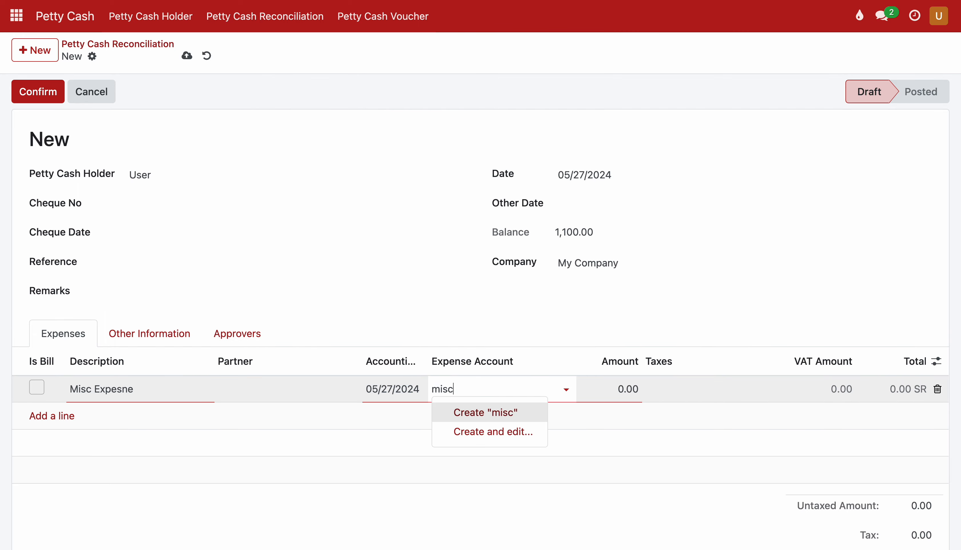
pyautogui.press('BackSpace')
pyautogui.press('BackSpace')
pyautogui.press('BackSpace')
pyautogui.press('BackSpace')
pyautogui.write('expe')
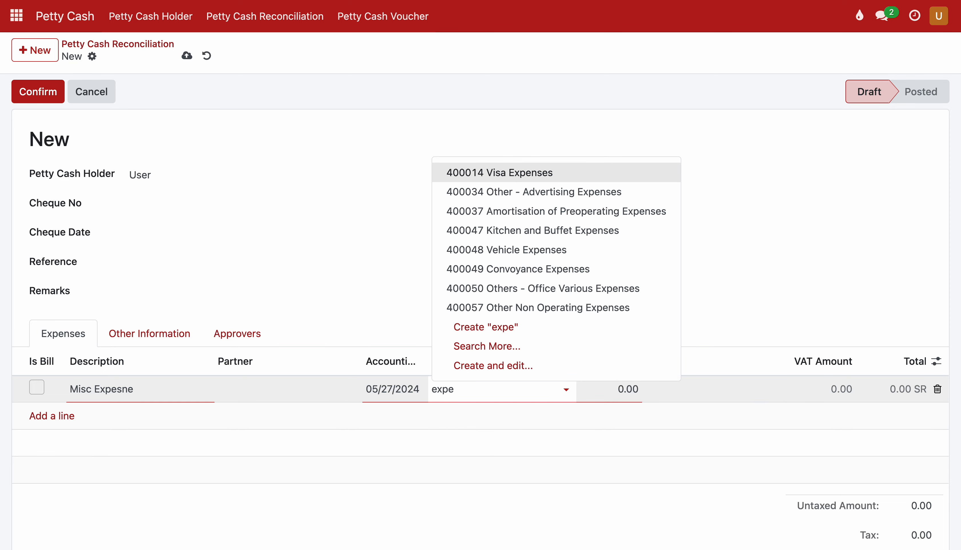
pyautogui.click(513, 250)
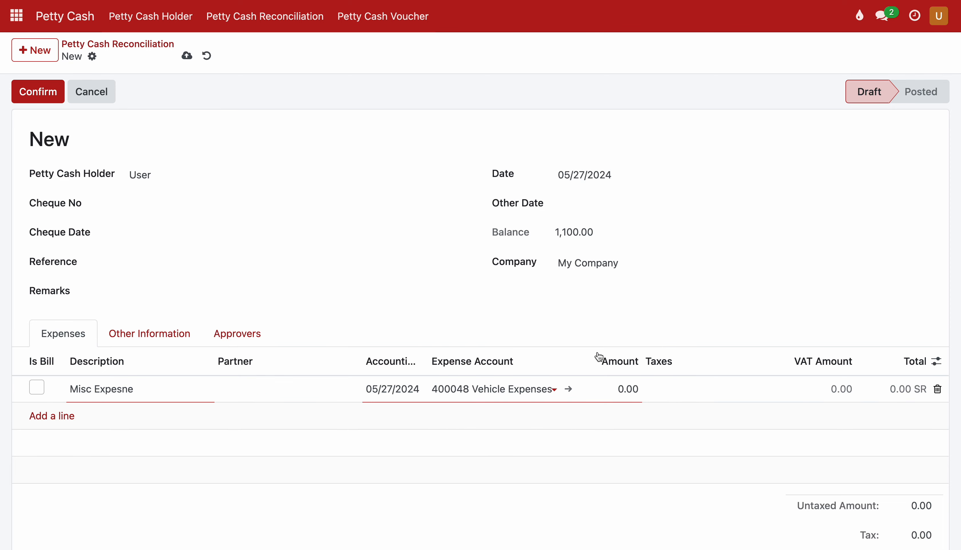
pyautogui.click(625, 388)
pyautogui.write('3')
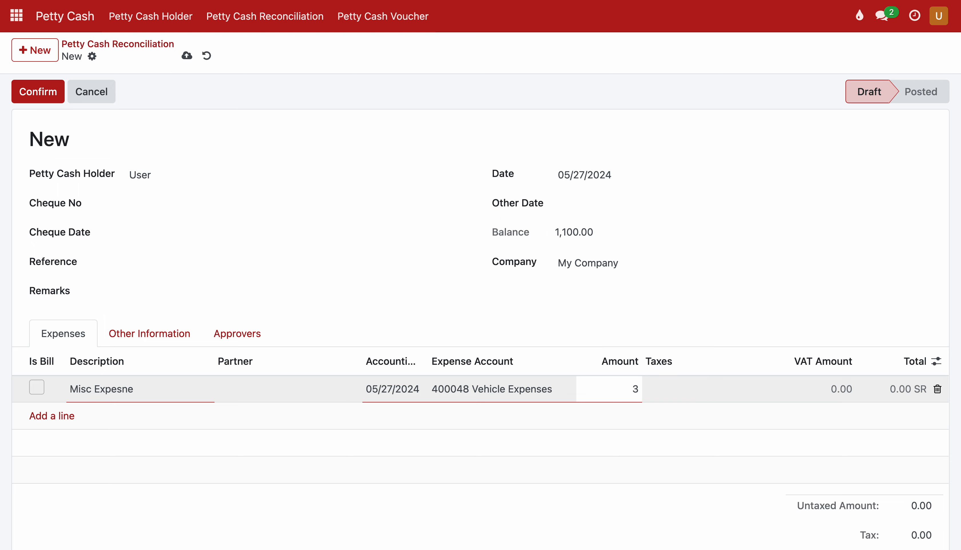
pyautogui.write('0')
pyautogui.click(804, 433)
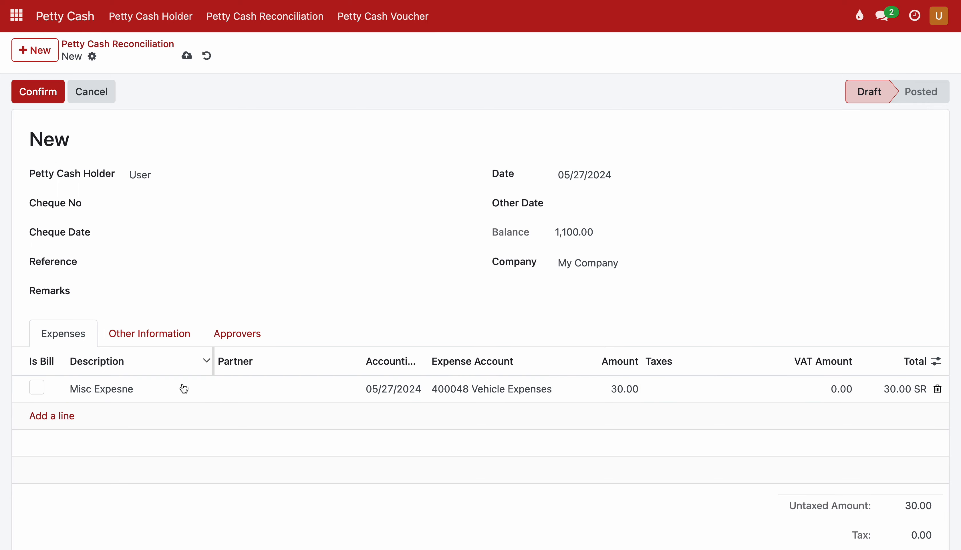
pyautogui.click(61, 417)
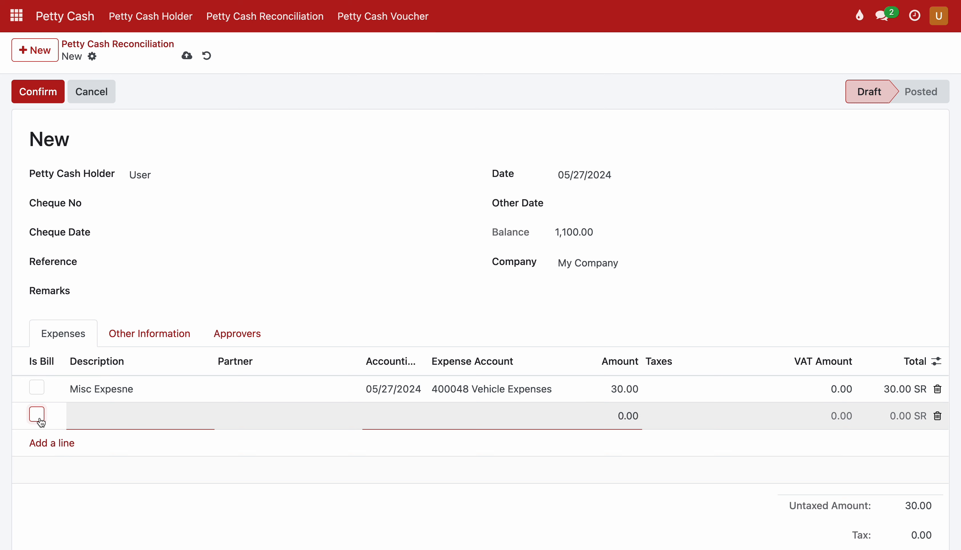
# Mark the second line as a bill and create the company partner 'Vendor 1' for it.
pyautogui.click(37, 415)
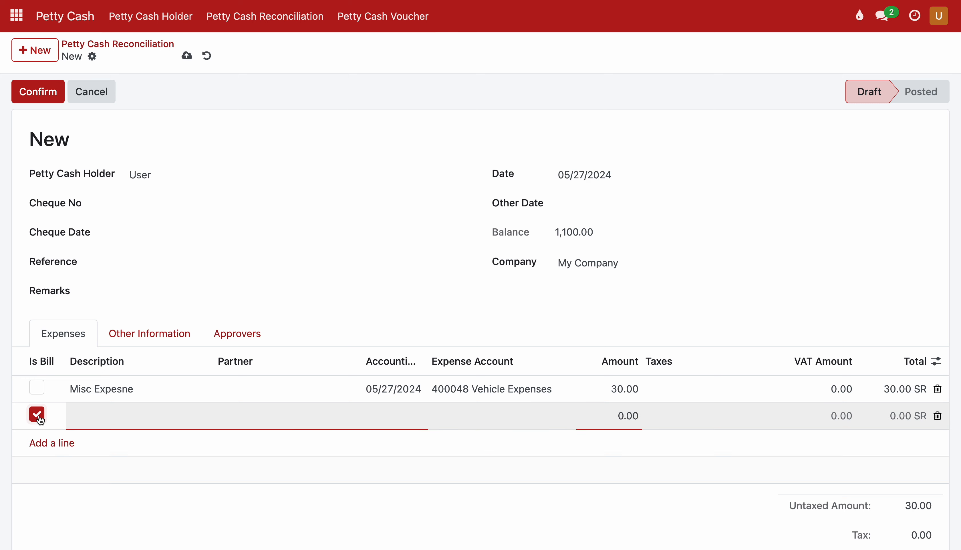
pyautogui.click(100, 418)
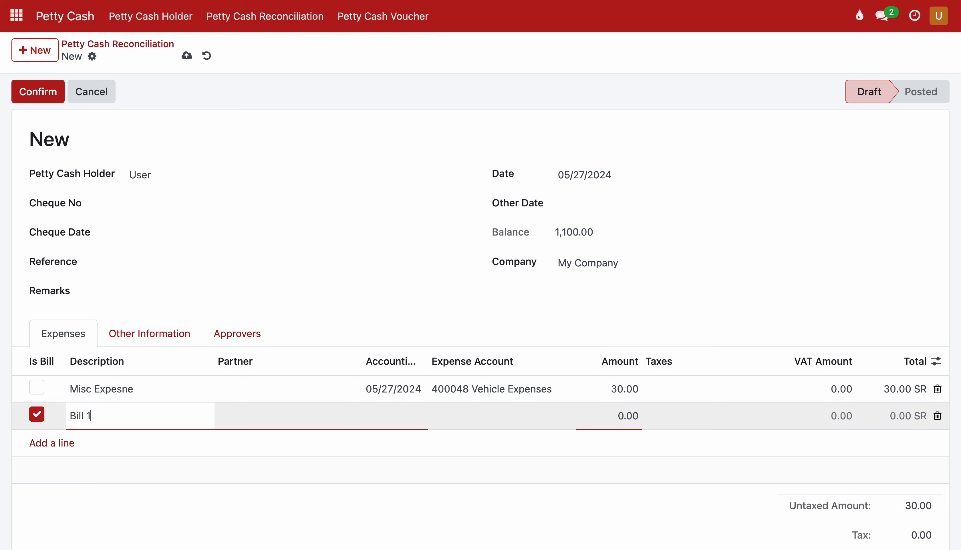
pyautogui.click(230, 414)
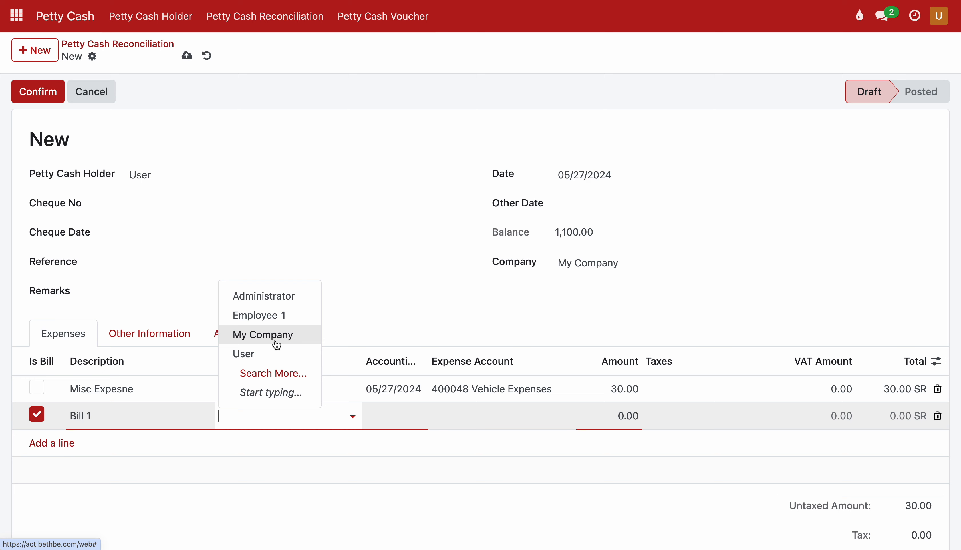
pyautogui.click(263, 372)
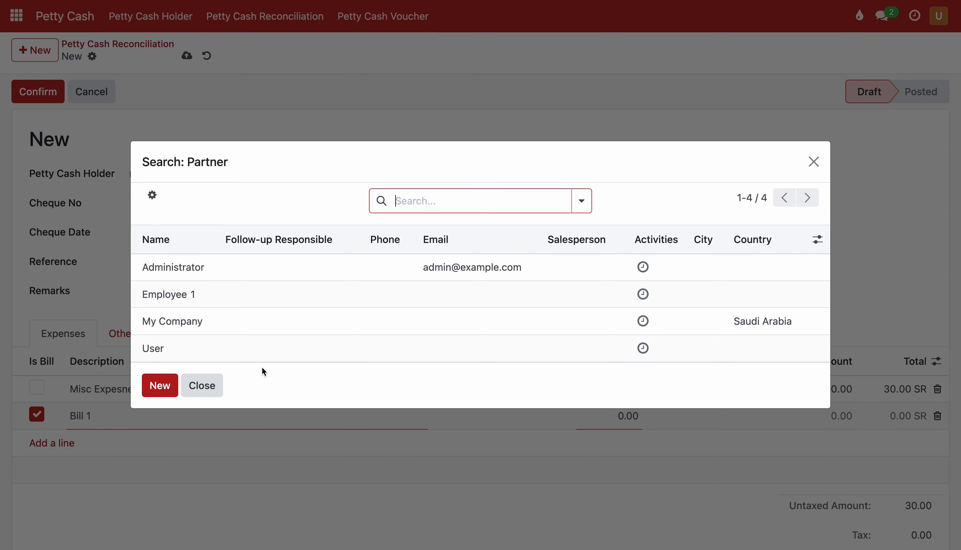
pyautogui.click(160, 386)
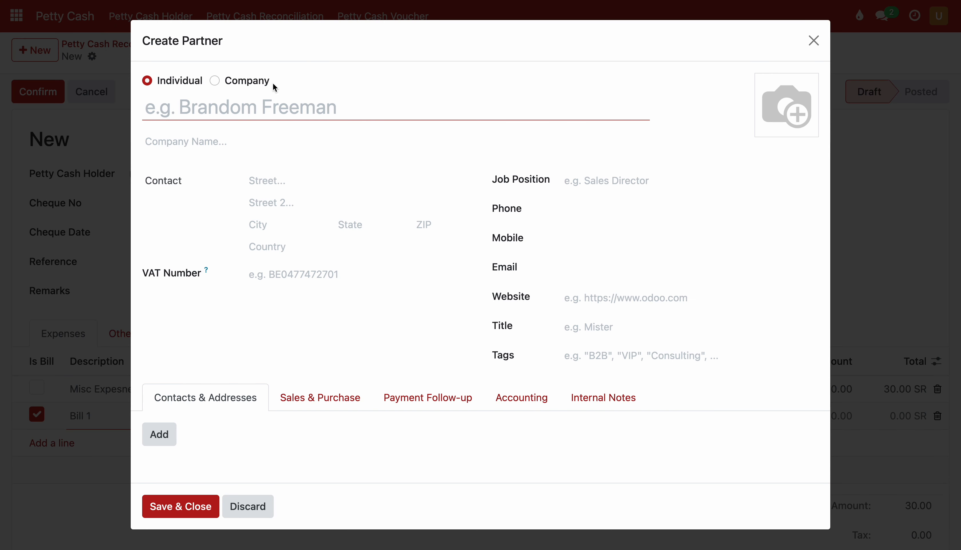
pyautogui.click(273, 86)
pyautogui.click(246, 135)
pyautogui.write('C')
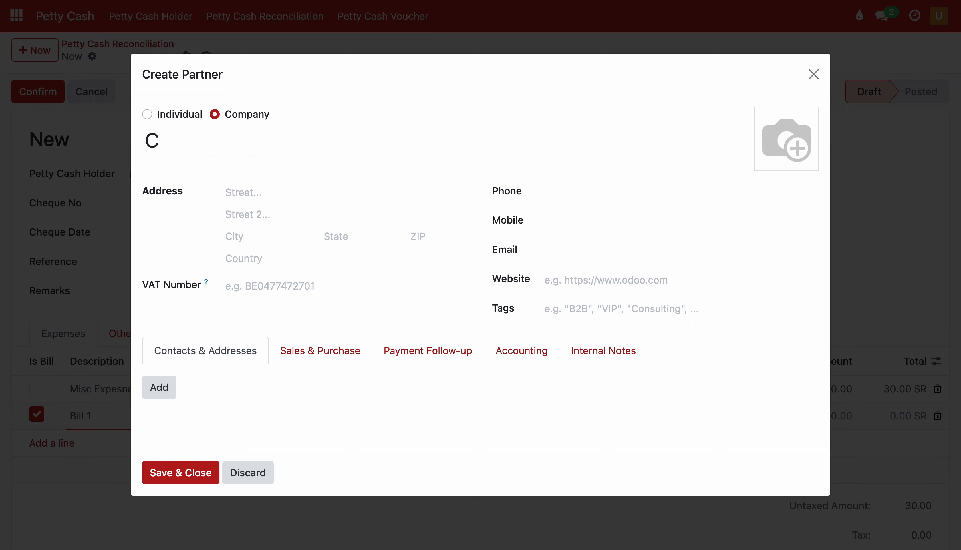
pyautogui.press('BackSpace')
pyautogui.write('Vendor 1')
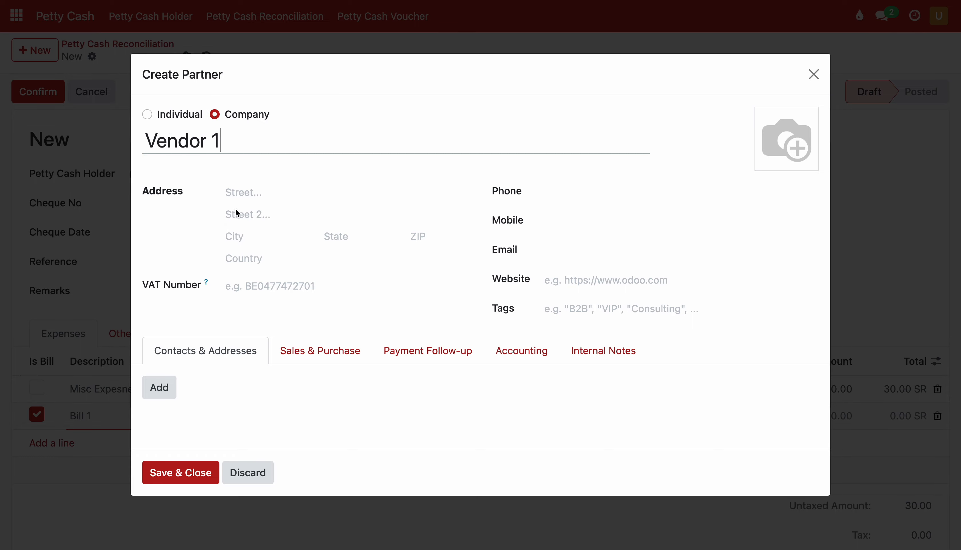
pyautogui.click(181, 473)
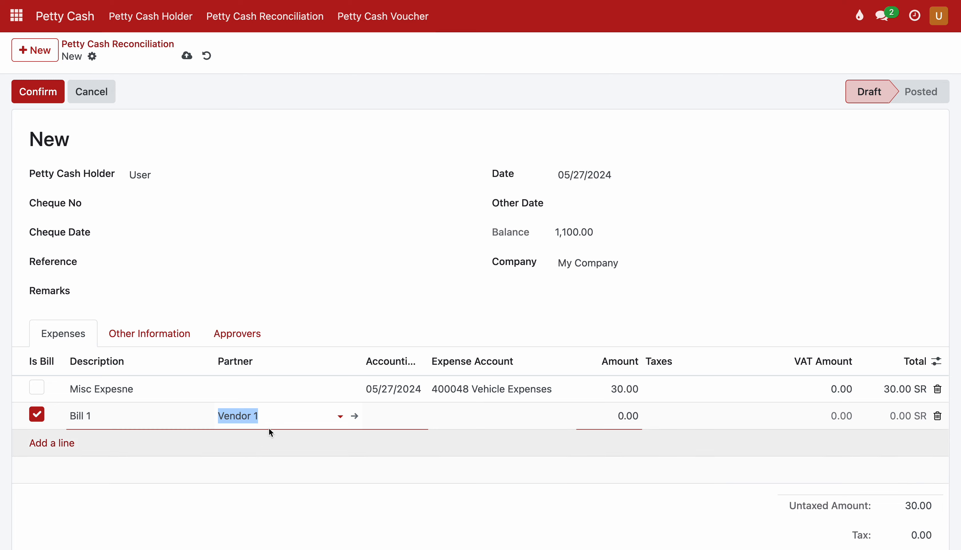
# Date Bill 1 05/22/2024, charge 400047 Kitchen and Buffet Expenses, 50.00 with 15% tax.
pyautogui.click(382, 424)
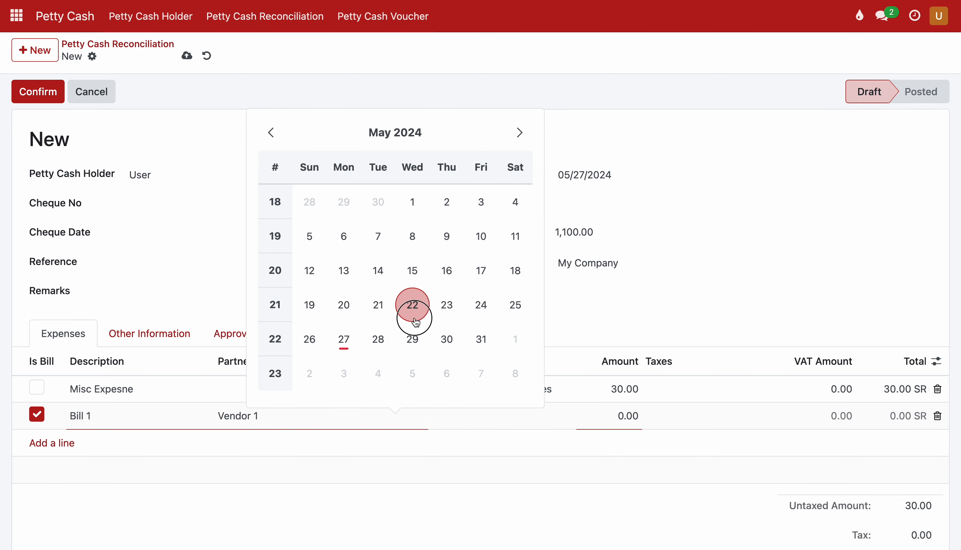
pyautogui.click(412, 305)
pyautogui.click(472, 421)
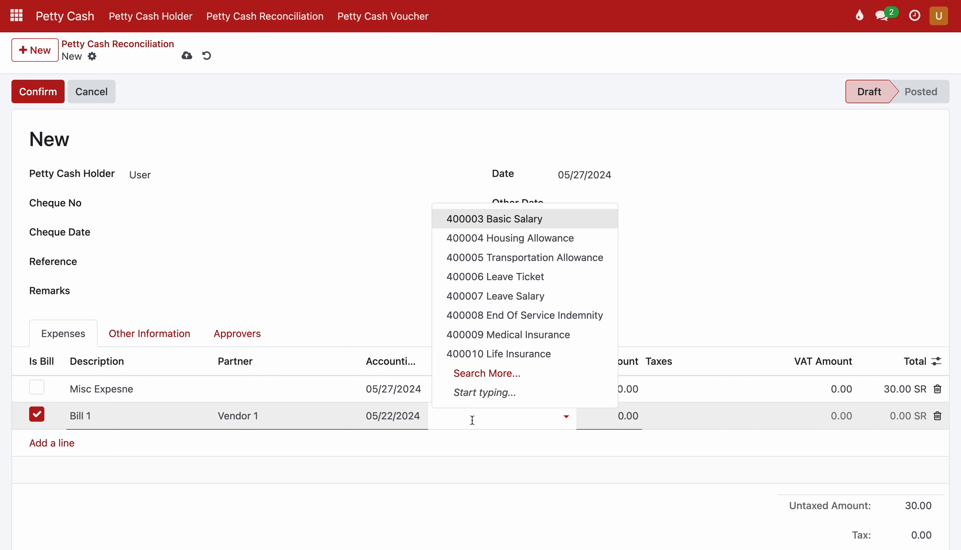
pyautogui.write('expe')
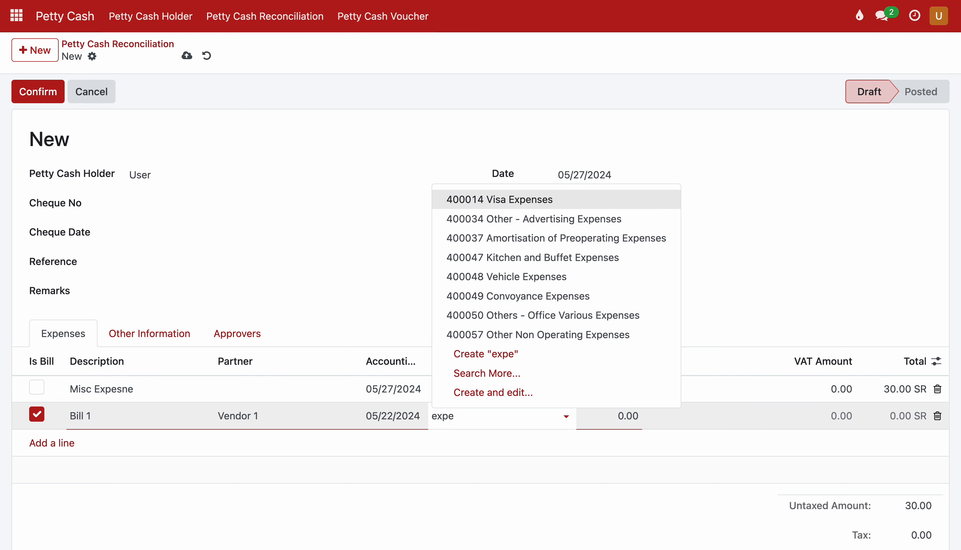
pyautogui.click(493, 259)
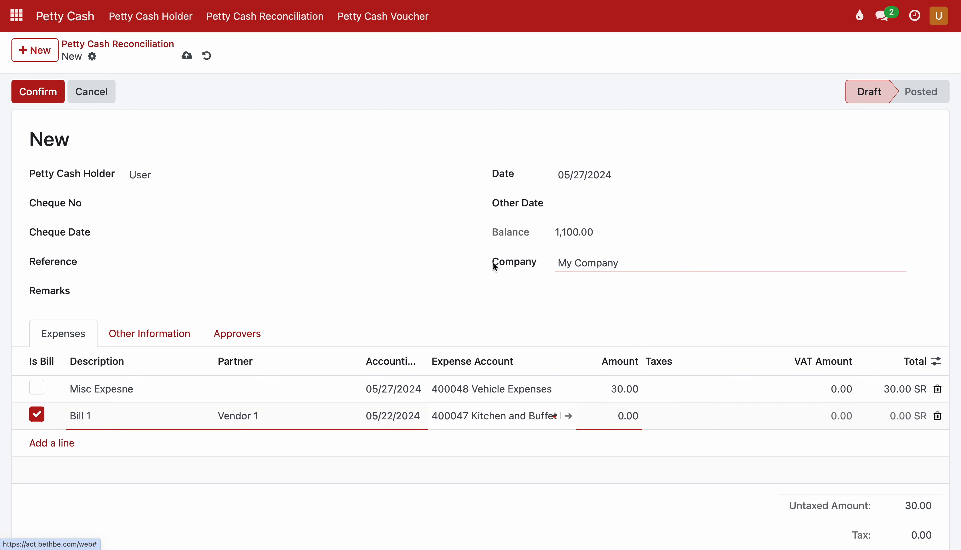
pyautogui.click(608, 422)
pyautogui.write('50')
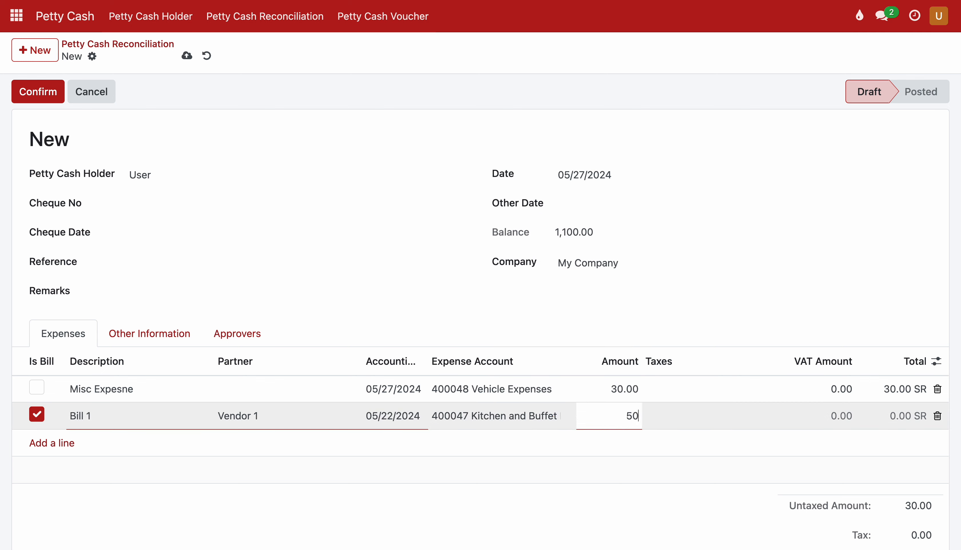
pyautogui.click(702, 416)
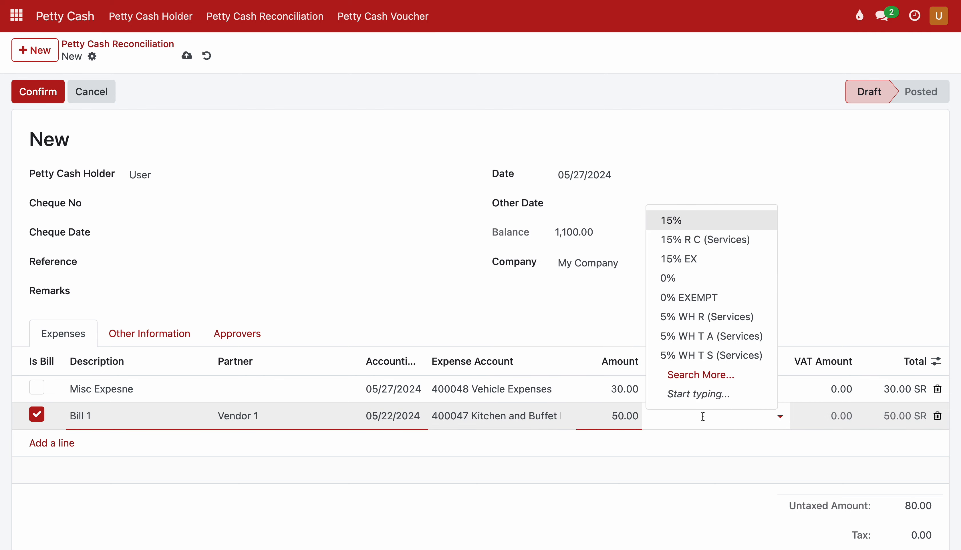
pyautogui.click(683, 220)
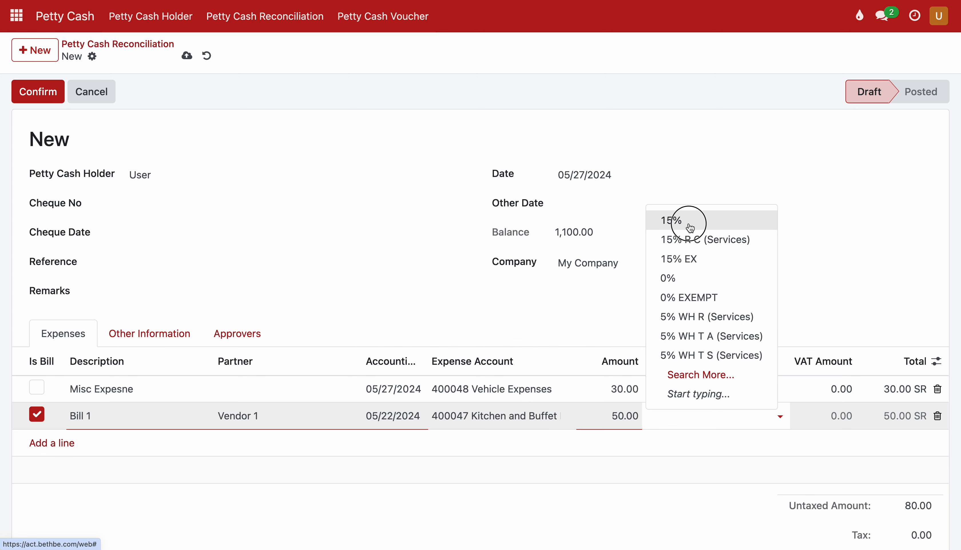
pyautogui.click(673, 519)
pyautogui.scroll(-1, 625, 420)
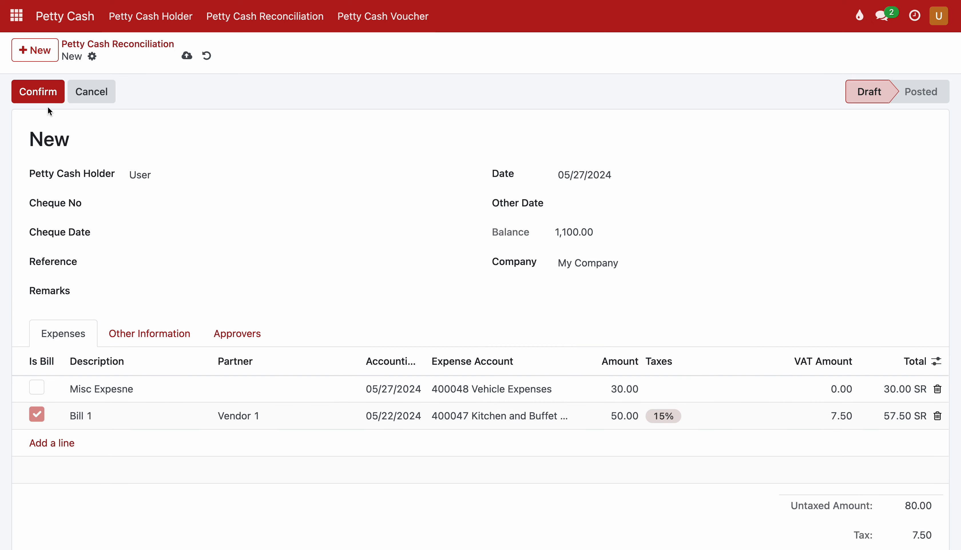
# Save the 87.50 reconciliation as PCR0001 and confirm it, moving it to To Approve.
pyautogui.click(186, 57)
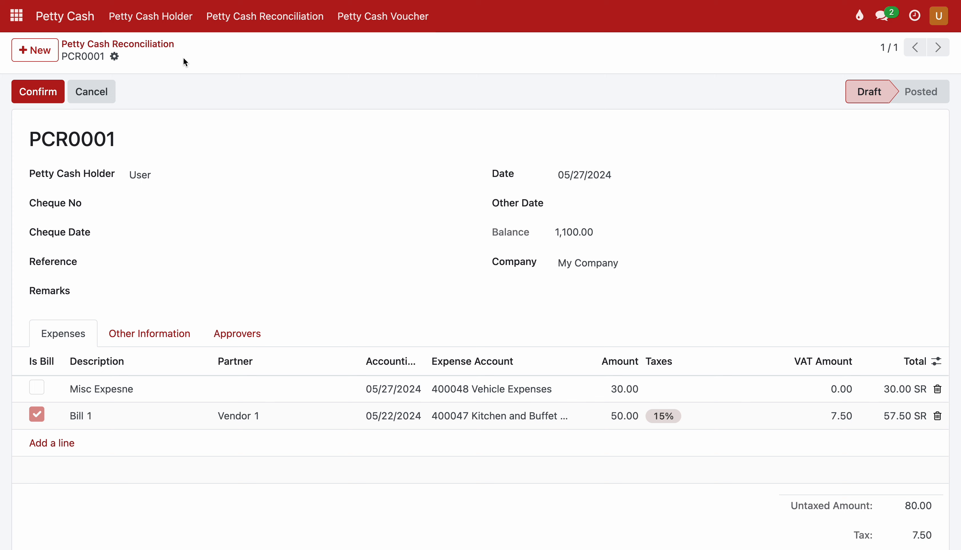
pyautogui.click(34, 91)
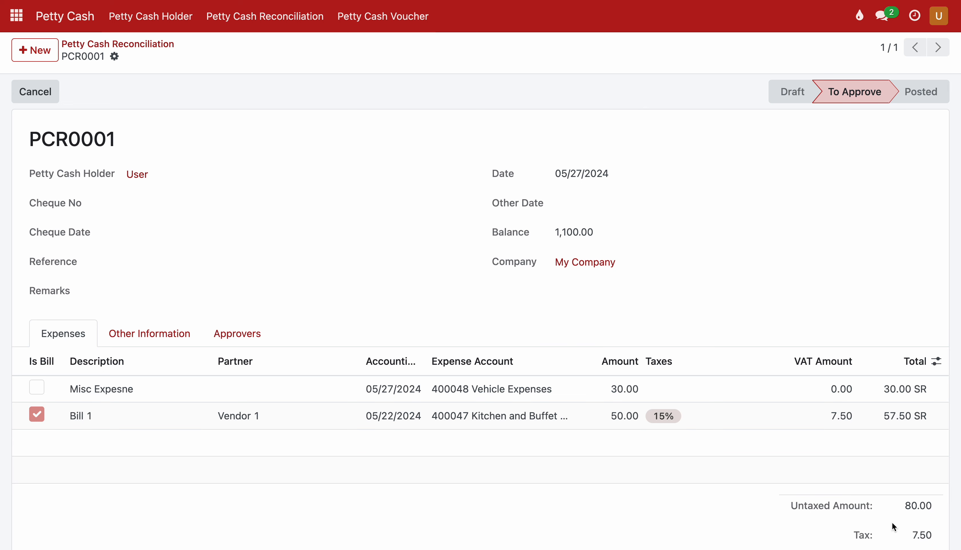
pyautogui.scroll(-3, 833, 525)
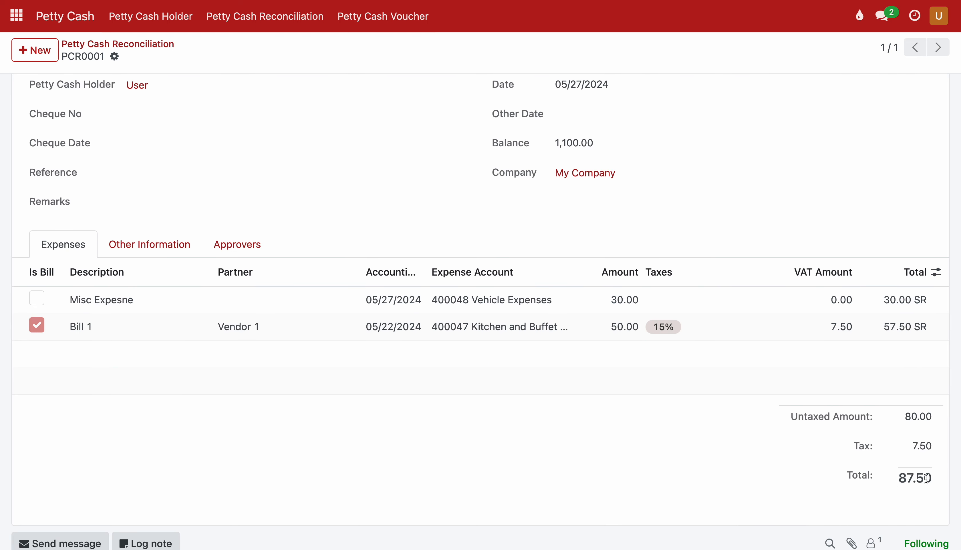
pyautogui.scroll(3, 872, 423)
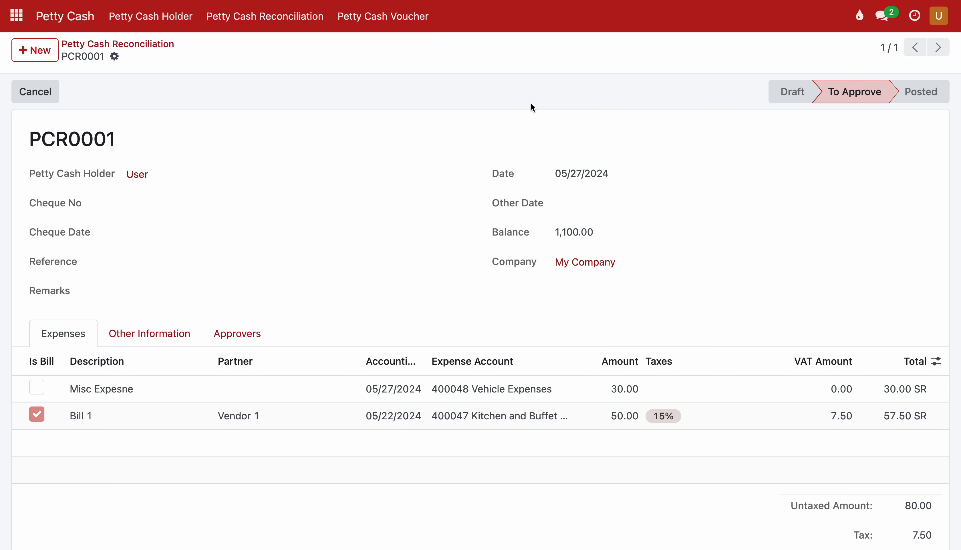
pyautogui.click(931, 29)
# Log out, sign in as the approver, and open Petty Cash Reconciliation to find PCR0001.
pyautogui.click(858, 156)
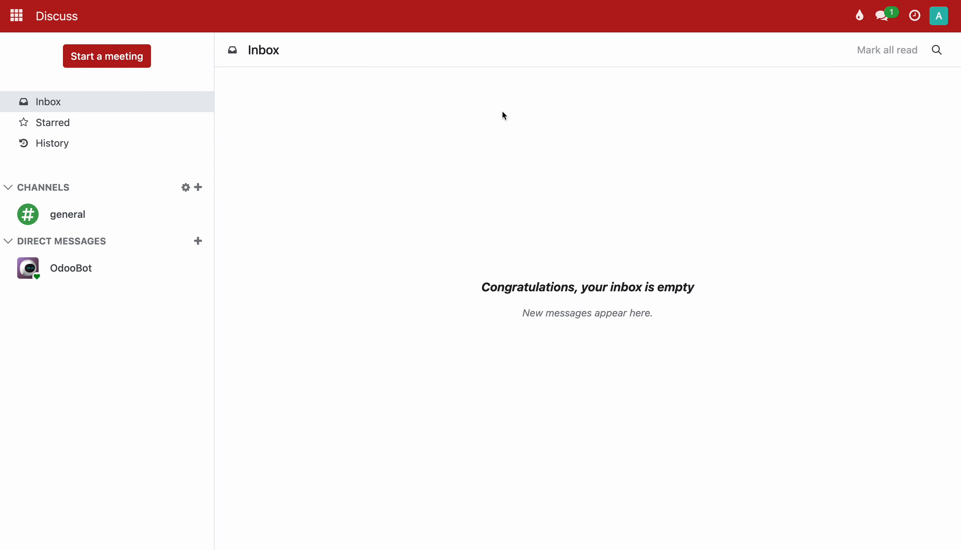
pyautogui.click(17, 20)
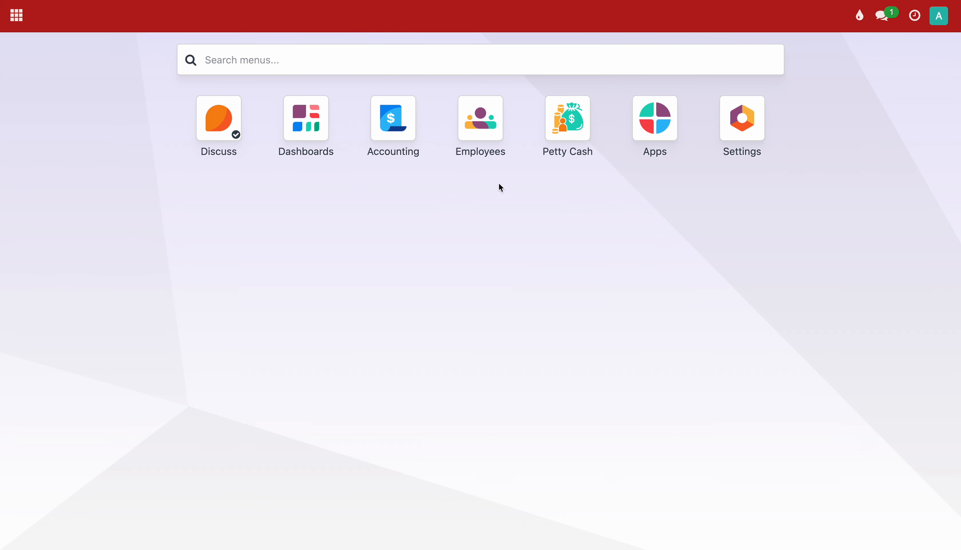
pyautogui.click(564, 146)
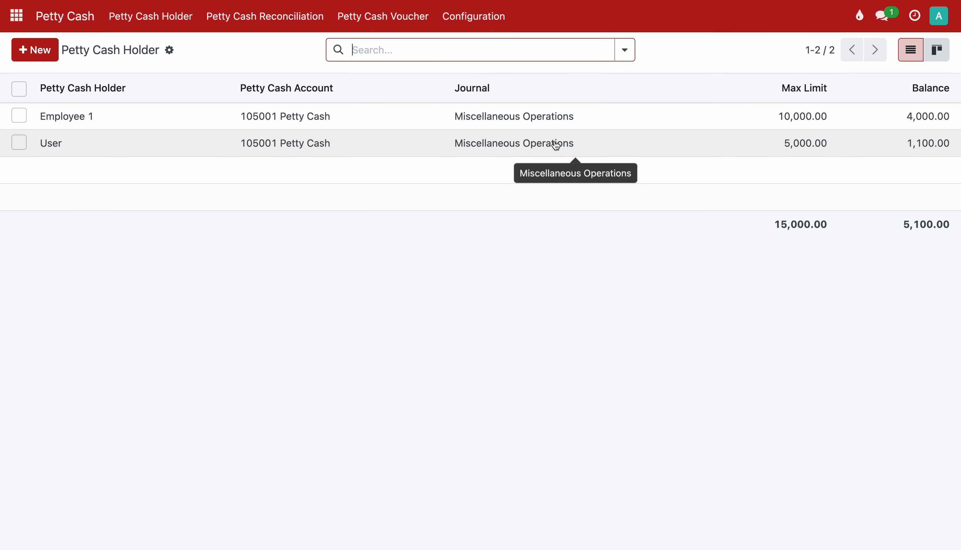
pyautogui.click(268, 21)
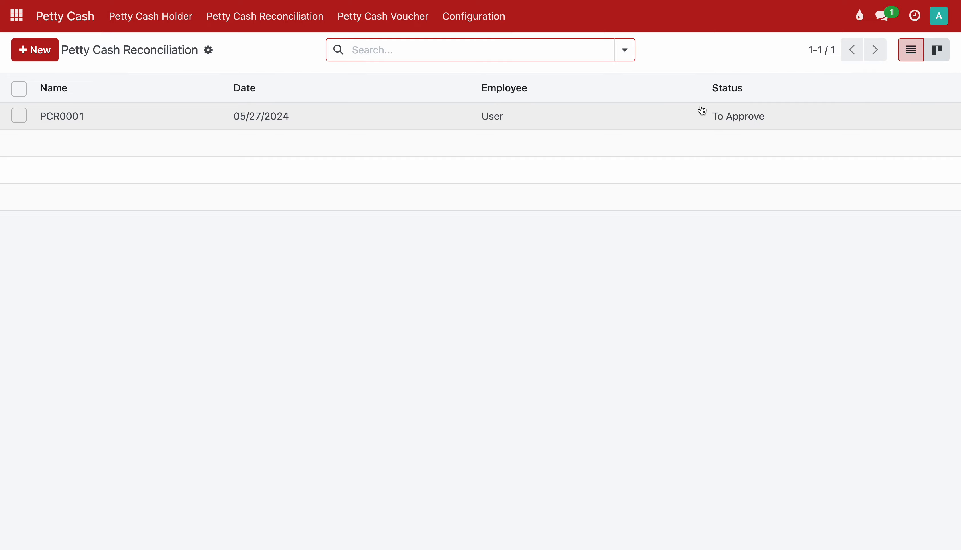
# Open PCR0001, check its Other Information tab, then approve it so it posts with 3 transactions.
pyautogui.click(730, 120)
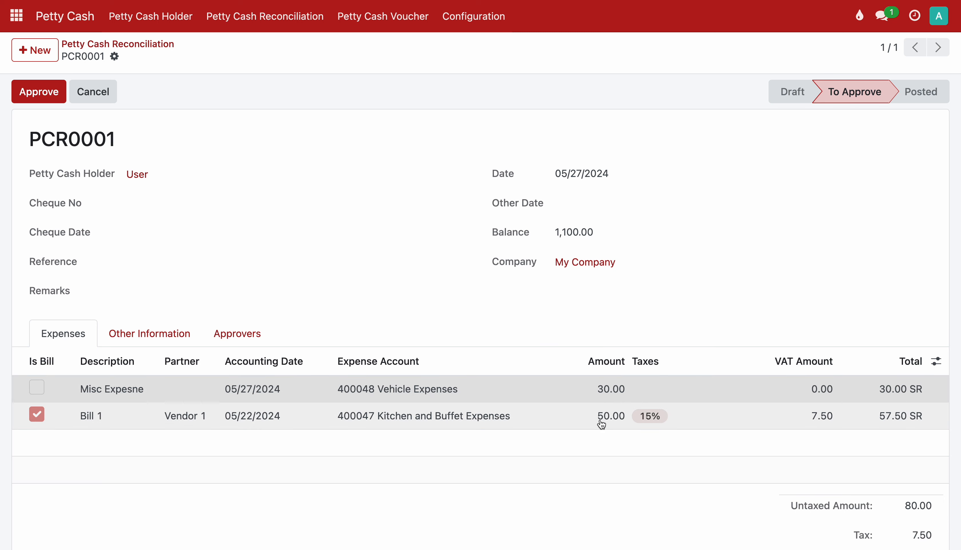
pyautogui.scroll(-5, 381, 366)
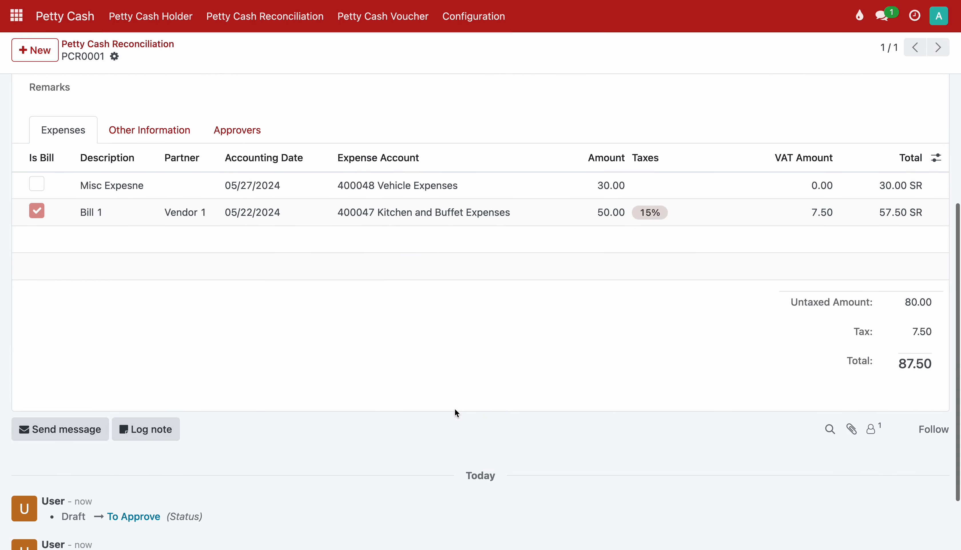
pyautogui.scroll(5, 676, 379)
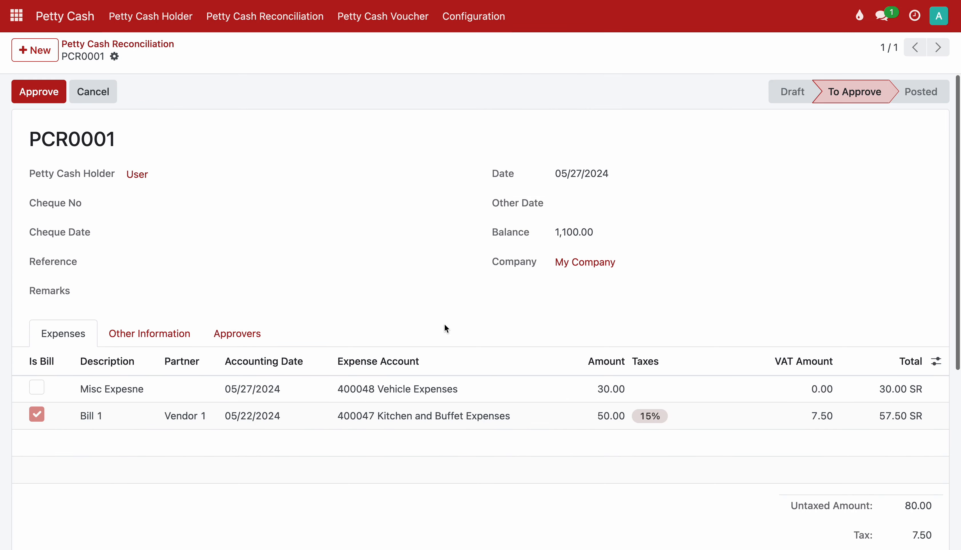
pyautogui.click(168, 331)
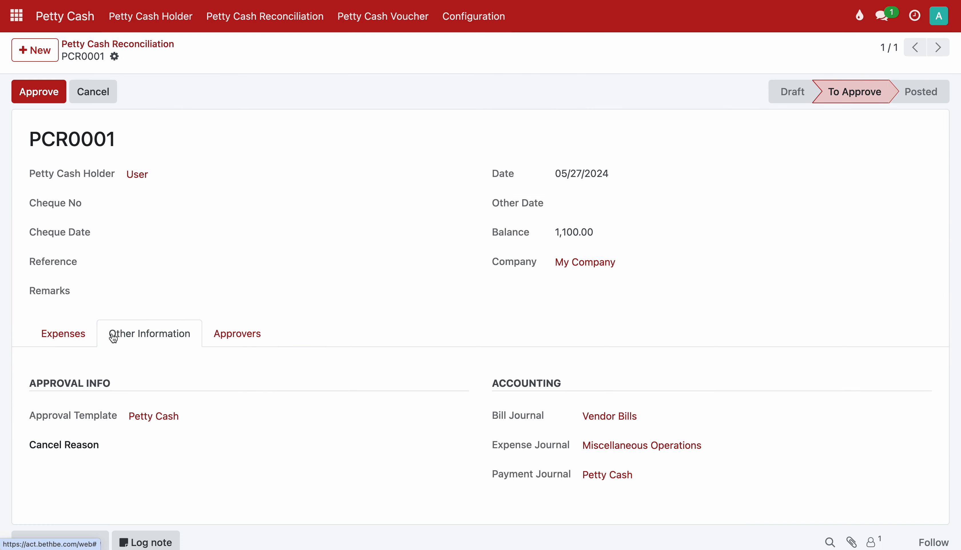
pyautogui.click(83, 336)
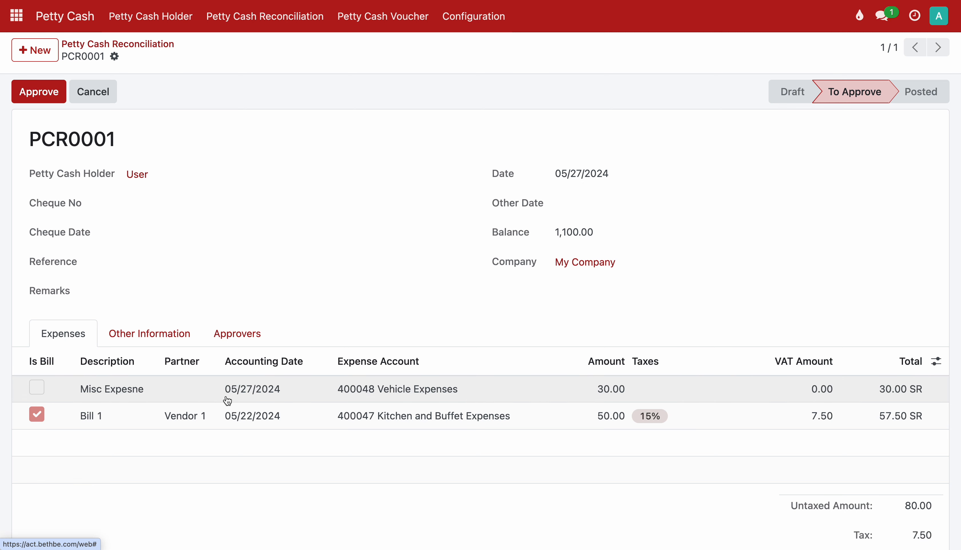
pyautogui.click(40, 92)
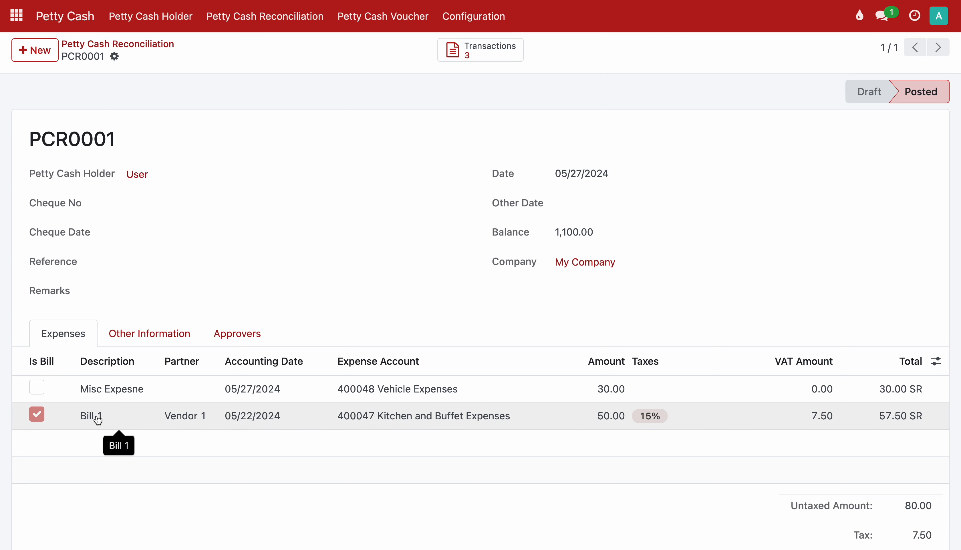
# Review PCR0001's transactions, including MISC/2024/05/0001 moving 30.00 to Vehicle Expenses, and open BILL/2024/05/0001.
pyautogui.click(485, 54)
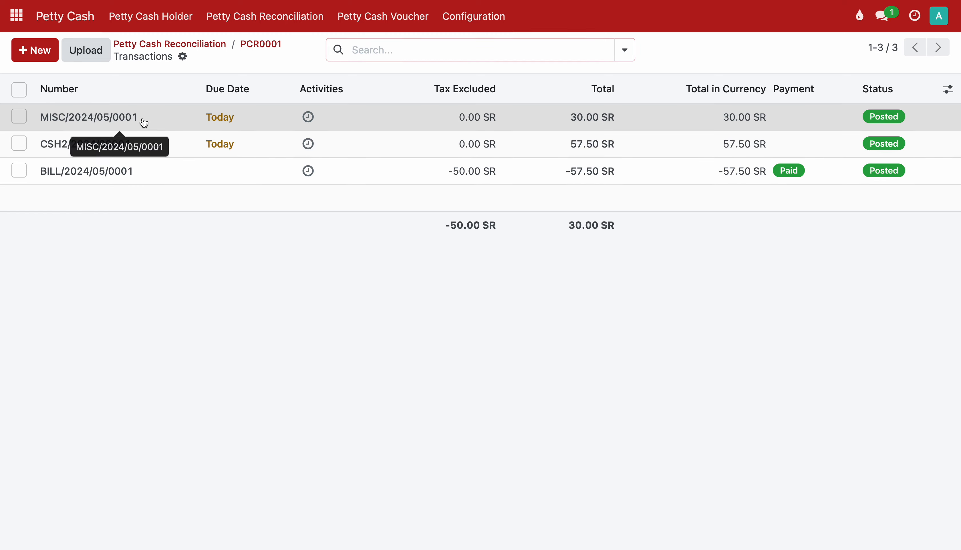
pyautogui.click(144, 122)
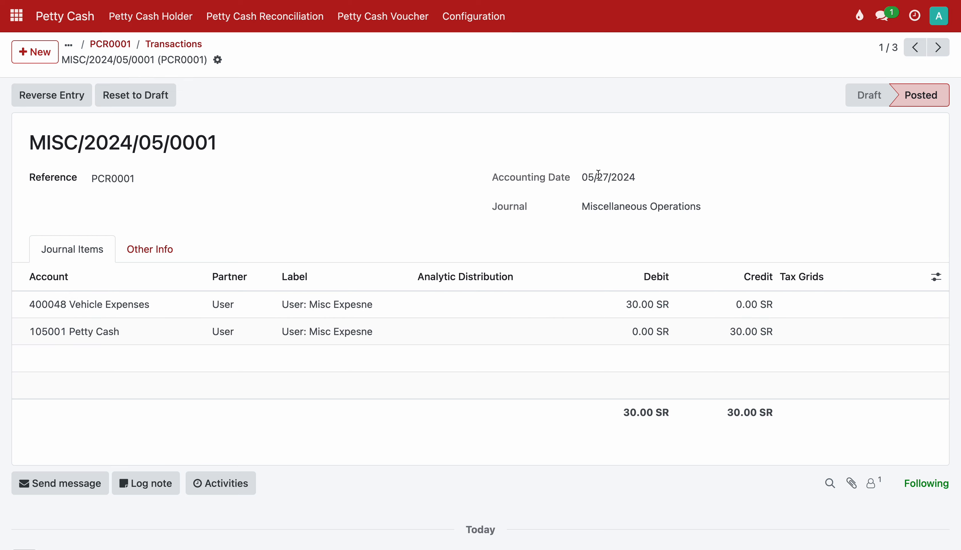
pyautogui.click(192, 47)
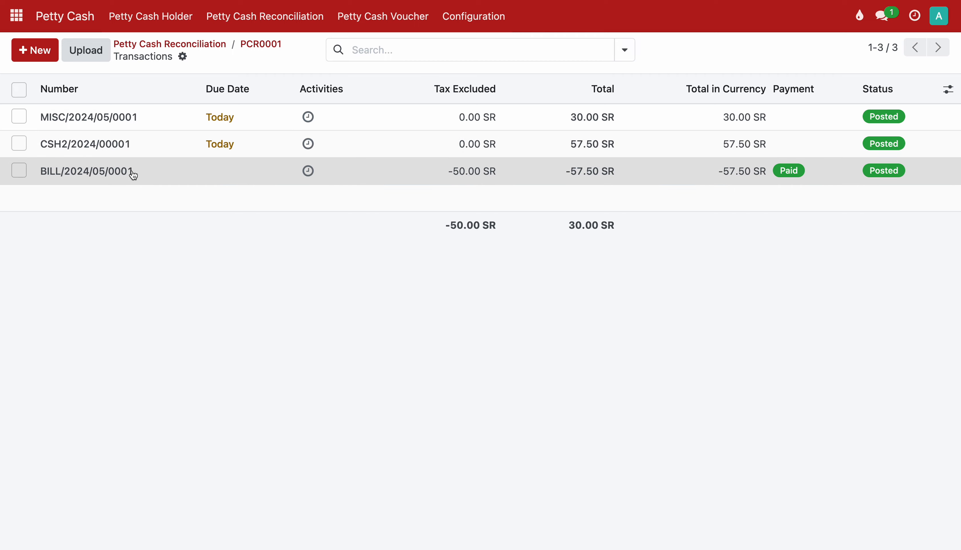
pyautogui.click(133, 174)
# Inspect BILL/2024/05/0001's invoice lines, journal items and payment details, then go back to PCR0001's transactions.
pyautogui.scroll(-2, 391, 335)
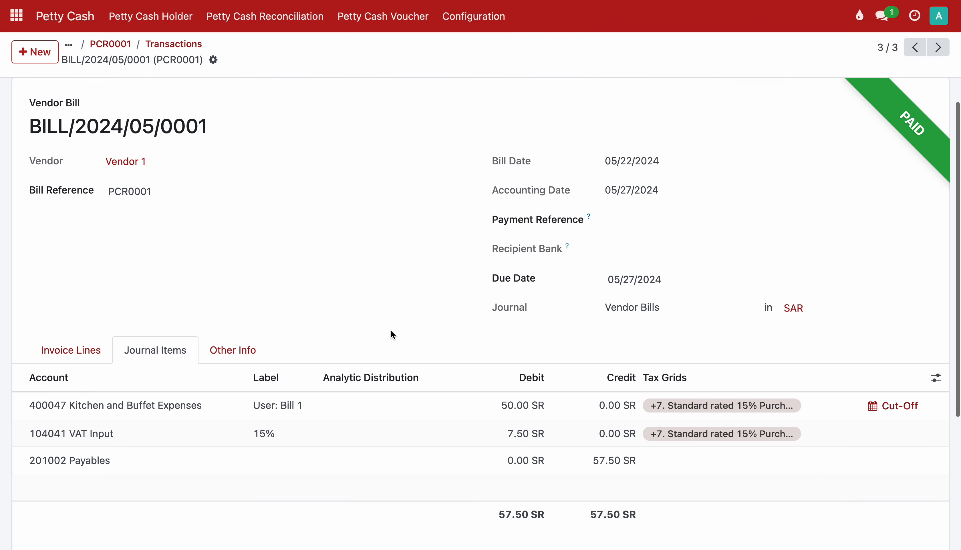
pyautogui.click(94, 351)
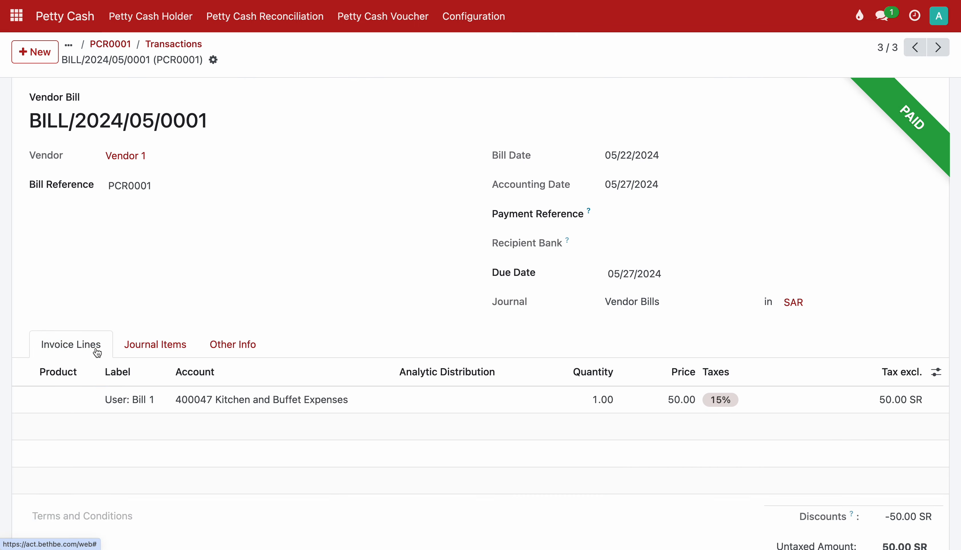
pyautogui.click(159, 350)
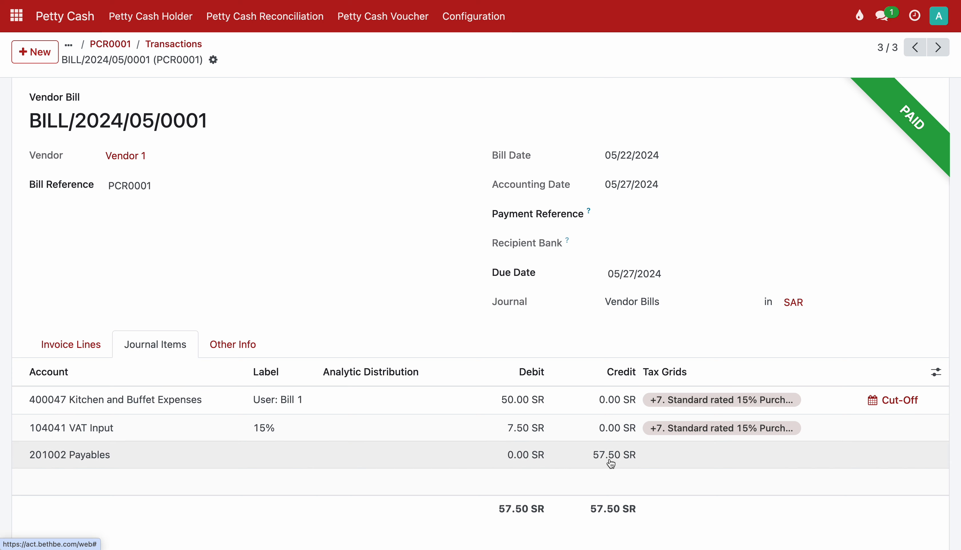
pyautogui.scroll(-5, 565, 309)
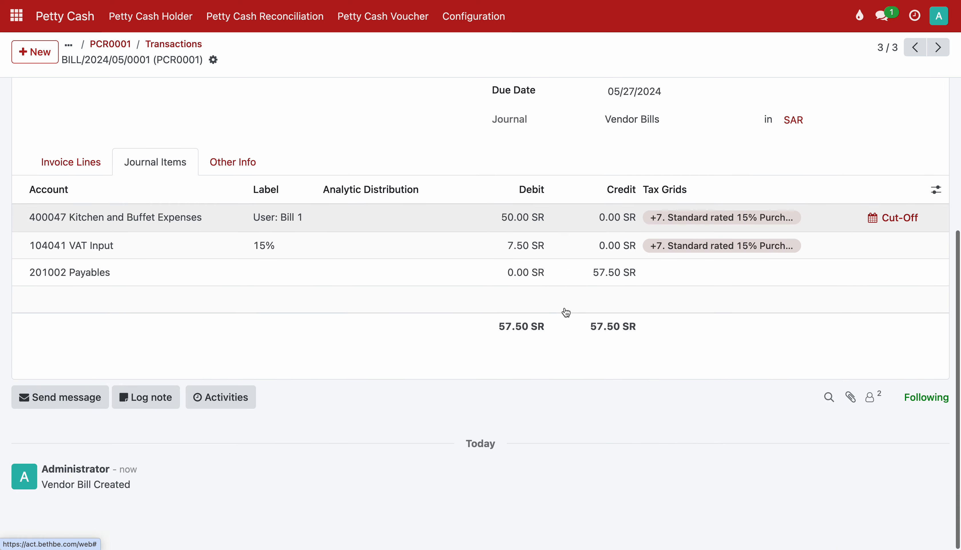
pyautogui.click(91, 173)
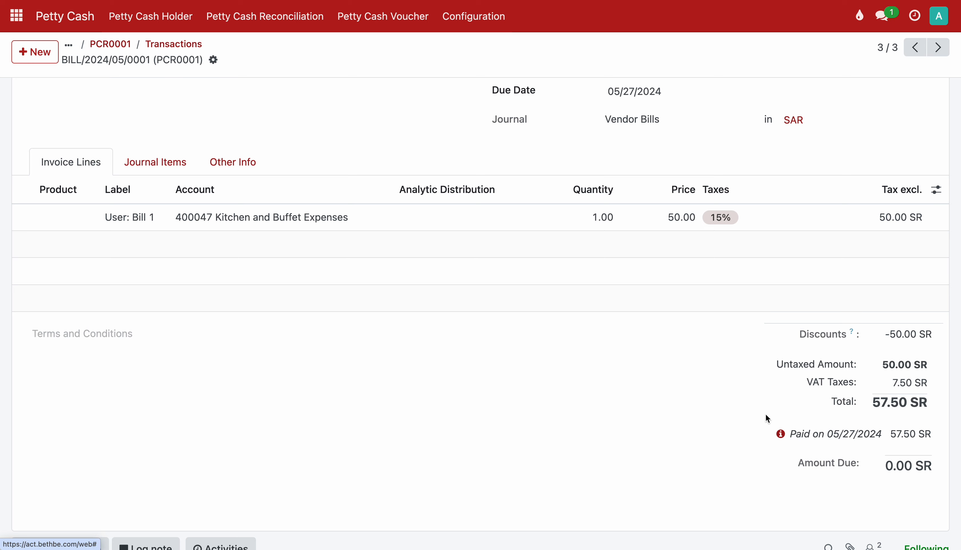
pyautogui.click(779, 436)
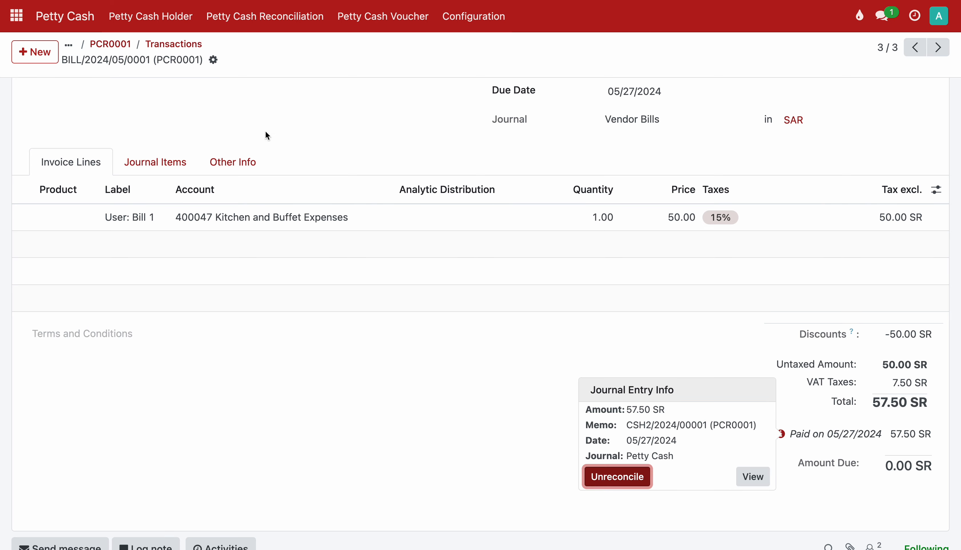
pyautogui.click(182, 50)
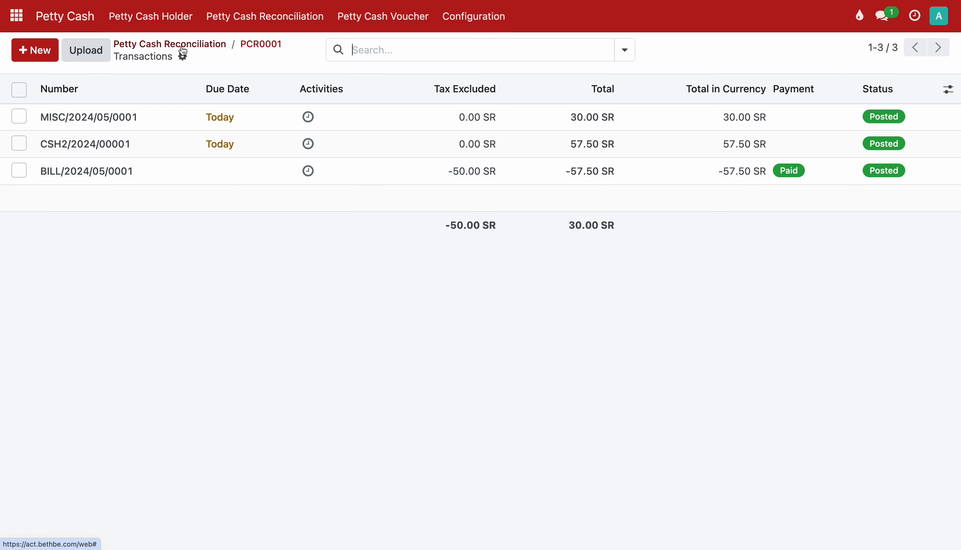
# Review the CSH2/2024/00001 petty cash entry, go back to PCR0001, and open Accounting from the app menu.
pyautogui.click(144, 152)
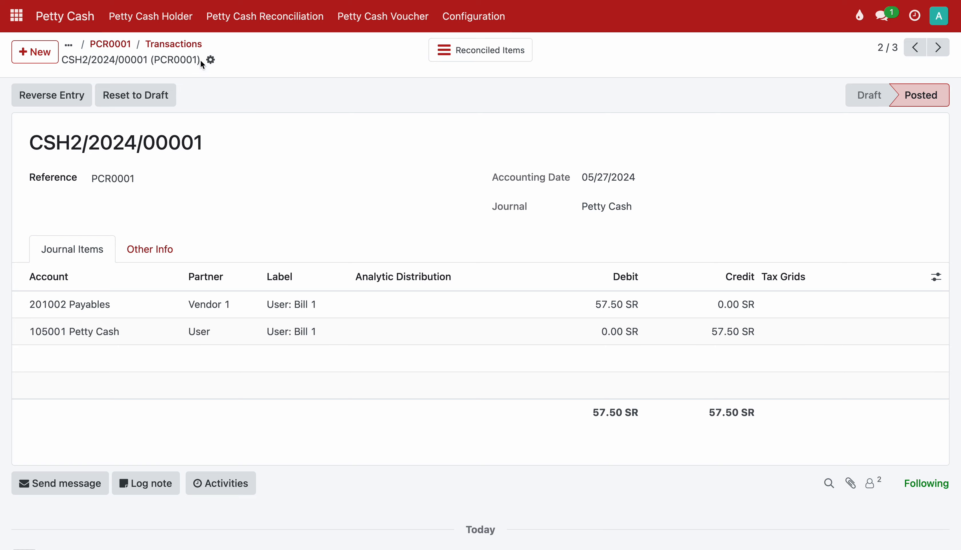
pyautogui.click(187, 45)
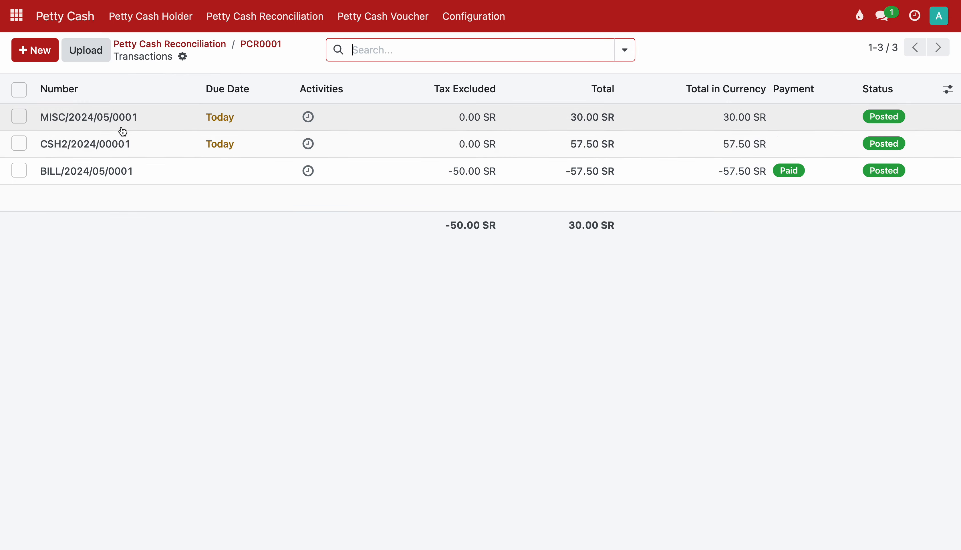
pyautogui.click(121, 143)
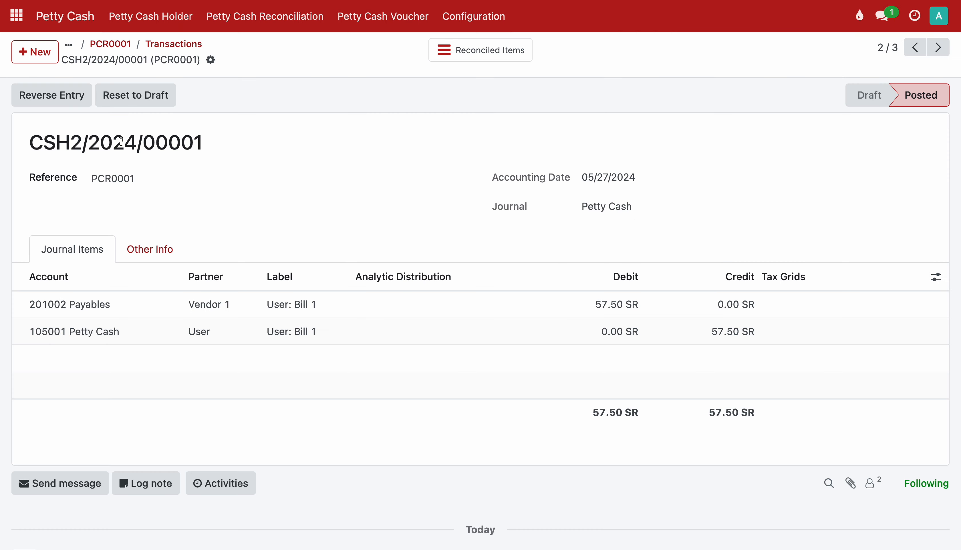
pyautogui.click(162, 44)
pyautogui.click(151, 41)
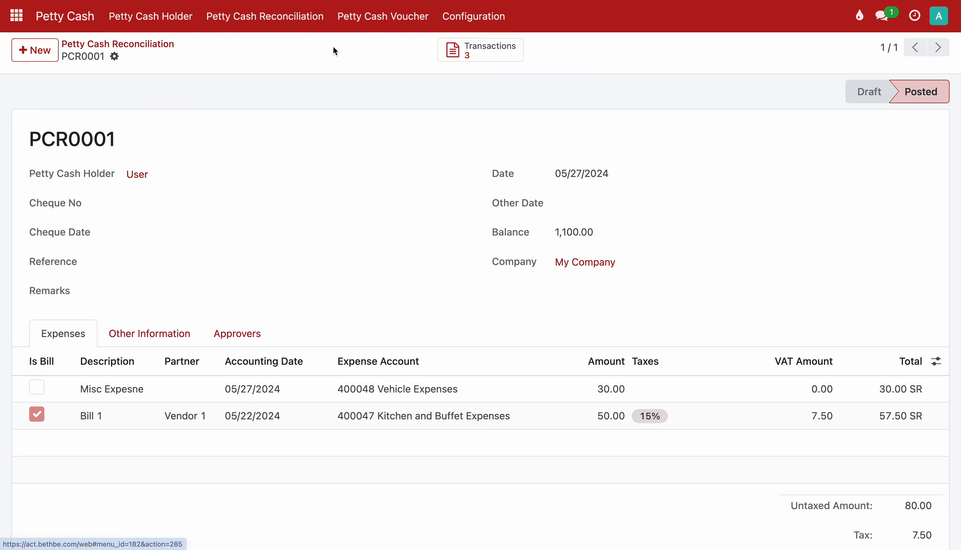
pyautogui.click(17, 19)
pyautogui.click(393, 130)
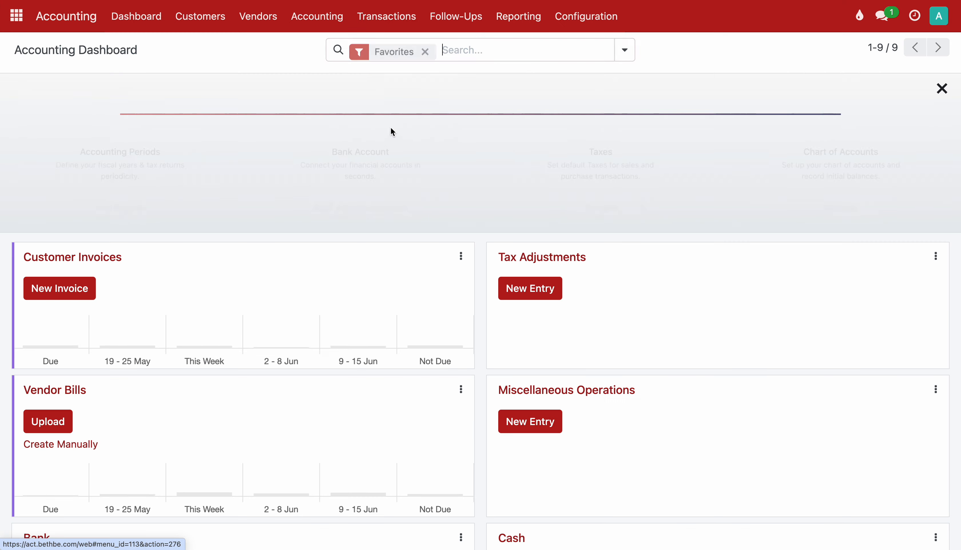
# Open the General Ledger and inspect the 101001 Bank and 104041 VAT Input account lines.
pyautogui.click(317, 16)
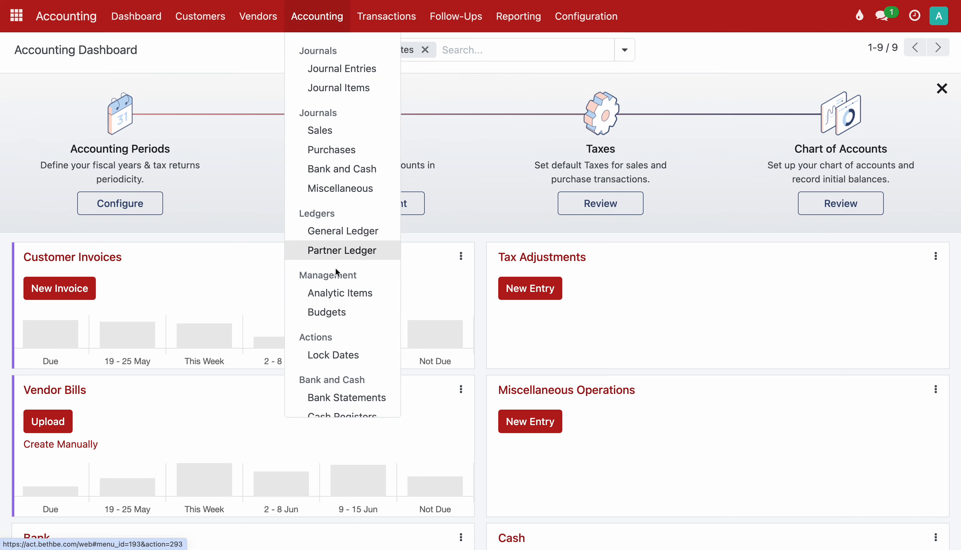
pyautogui.click(336, 235)
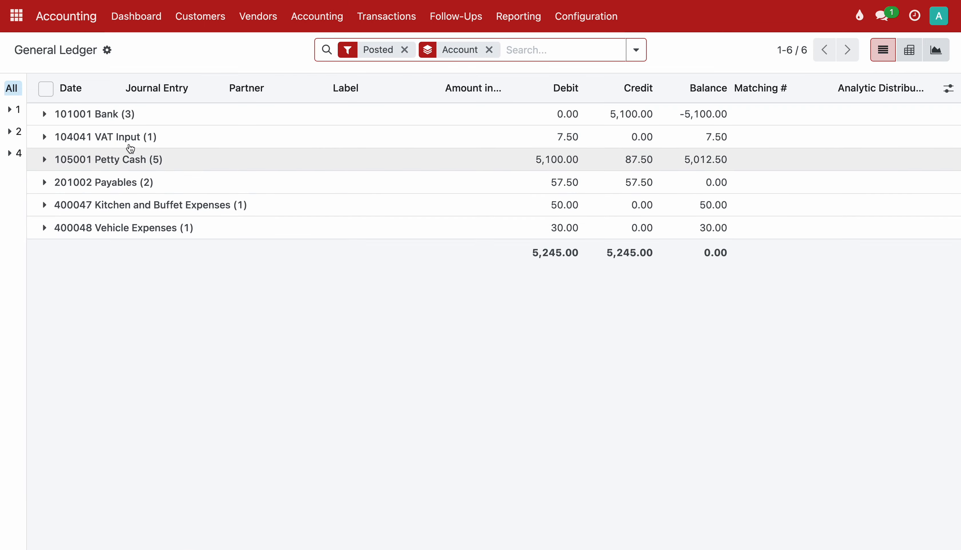
pyautogui.click(56, 116)
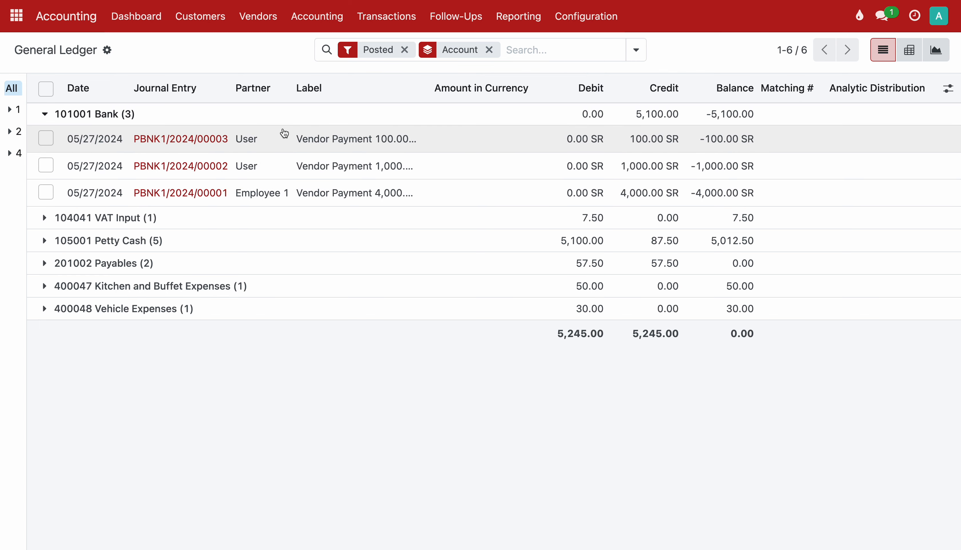
pyautogui.click(279, 119)
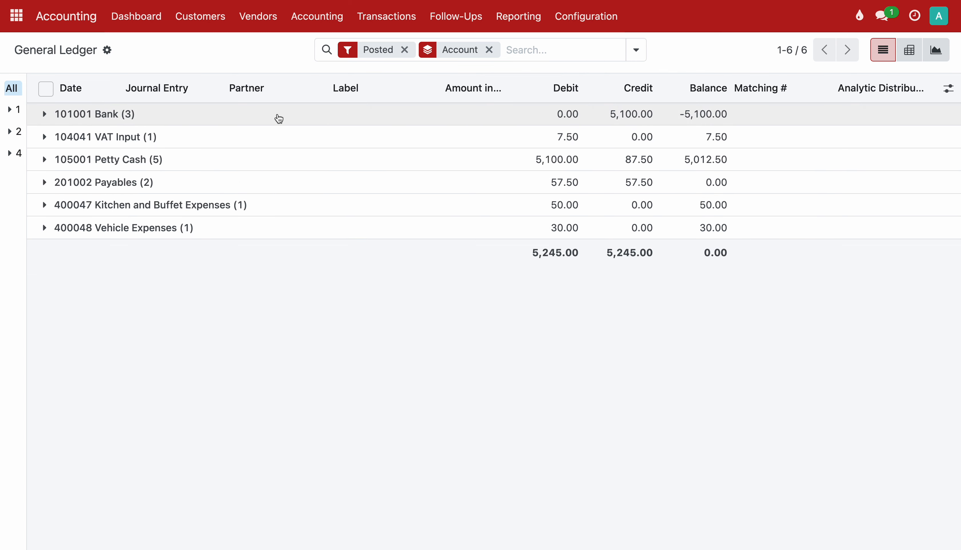
pyautogui.click(171, 137)
pyautogui.click(170, 138)
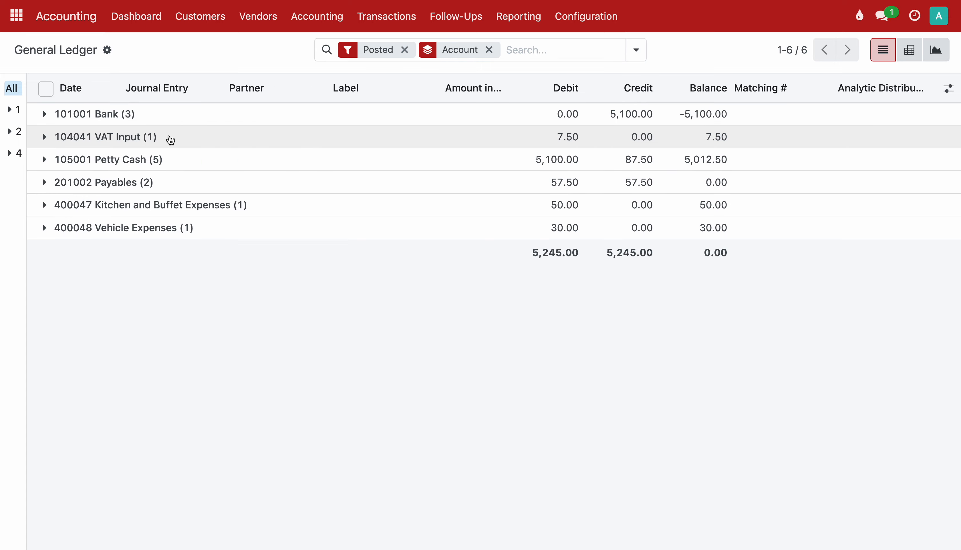
# Inspect the Petty Cash, Payables, Kitchen and Buffet Expenses, and Vehicle Expenses ledger lines.
pyautogui.click(149, 157)
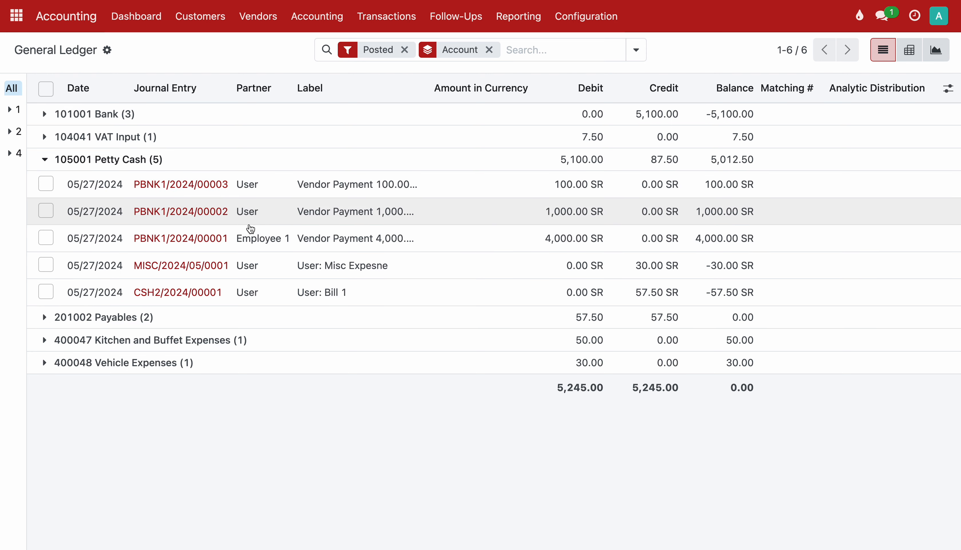
pyautogui.click(180, 160)
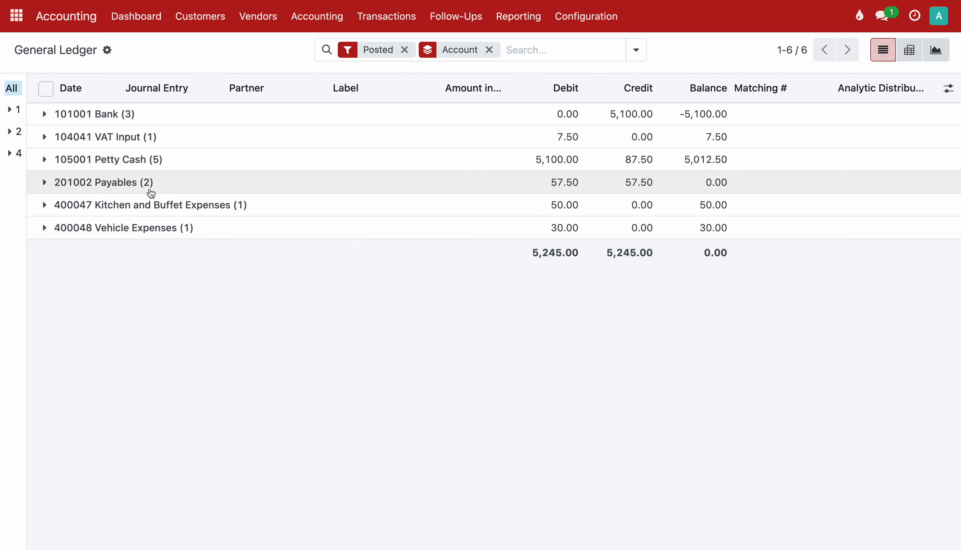
pyautogui.click(151, 193)
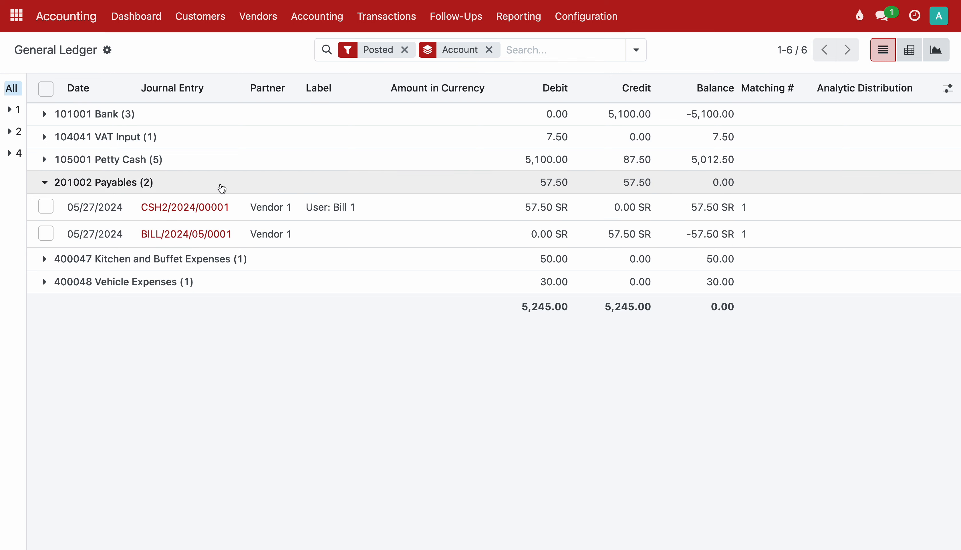
pyautogui.click(221, 188)
pyautogui.click(167, 213)
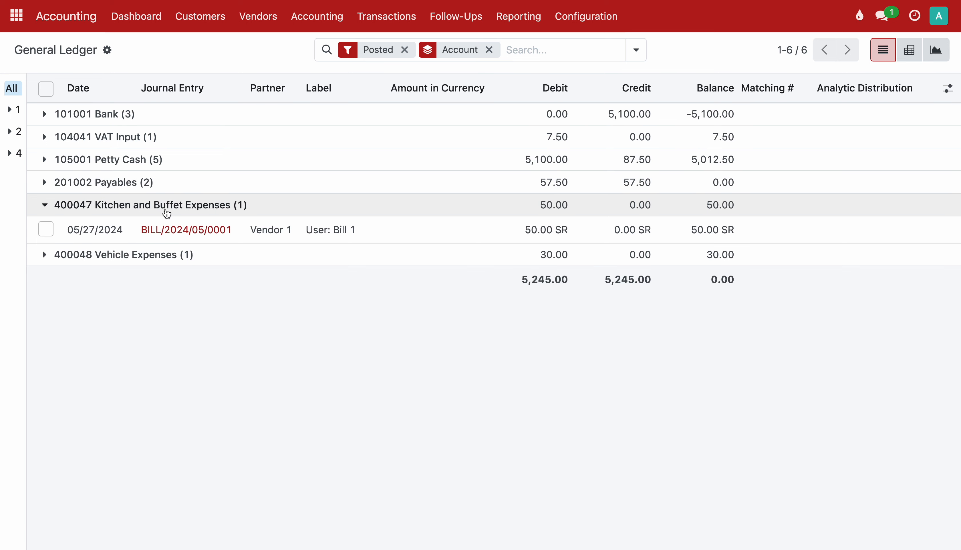
pyautogui.click(164, 215)
pyautogui.click(156, 230)
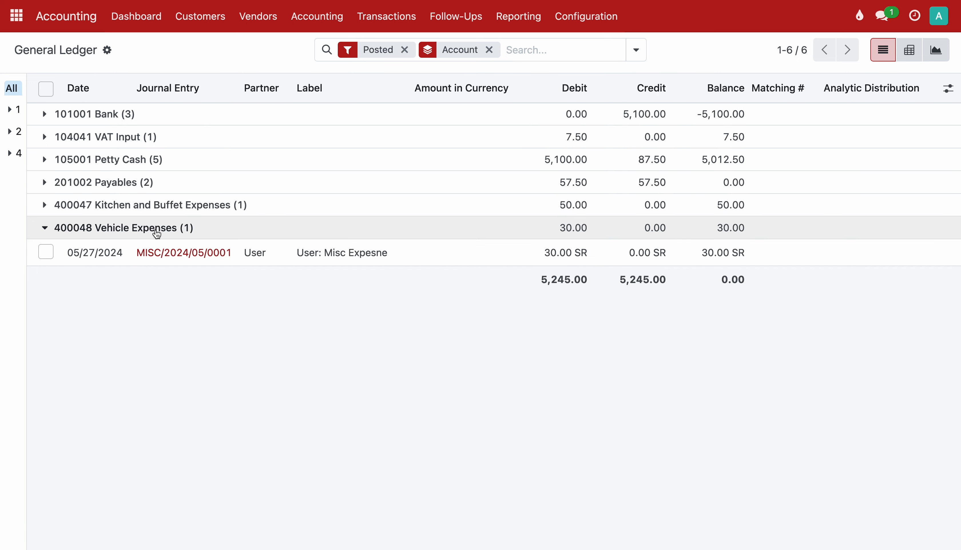
pyautogui.click(157, 231)
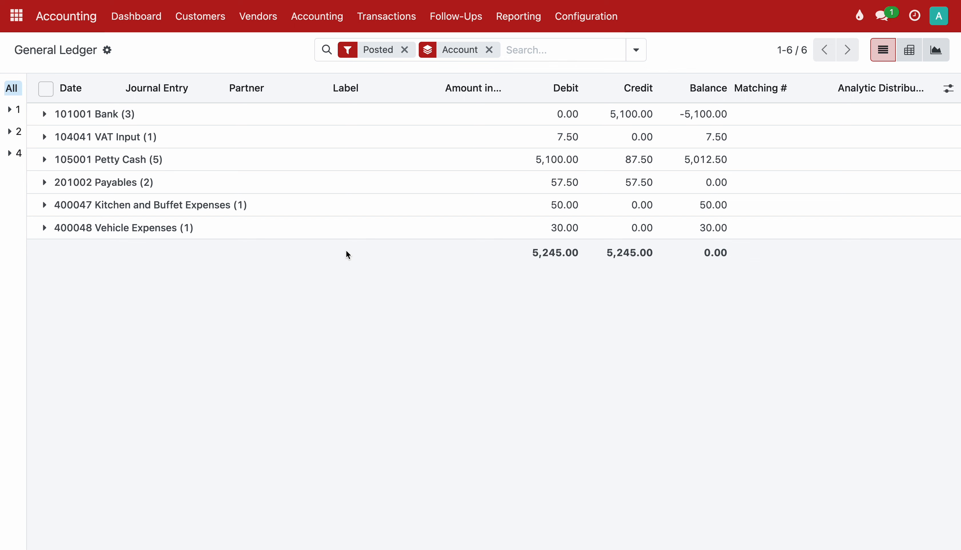